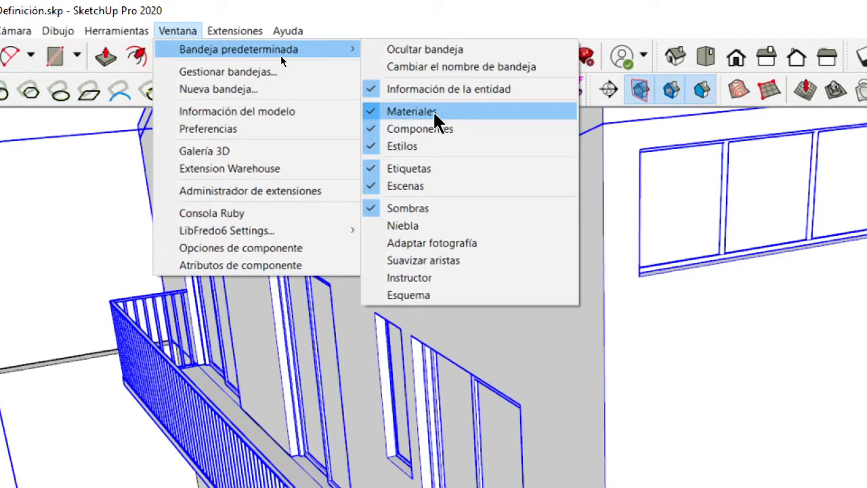
# - Show the Materials tray's selection view and open its list of material libraries for review
pyautogui.click(433, 110)
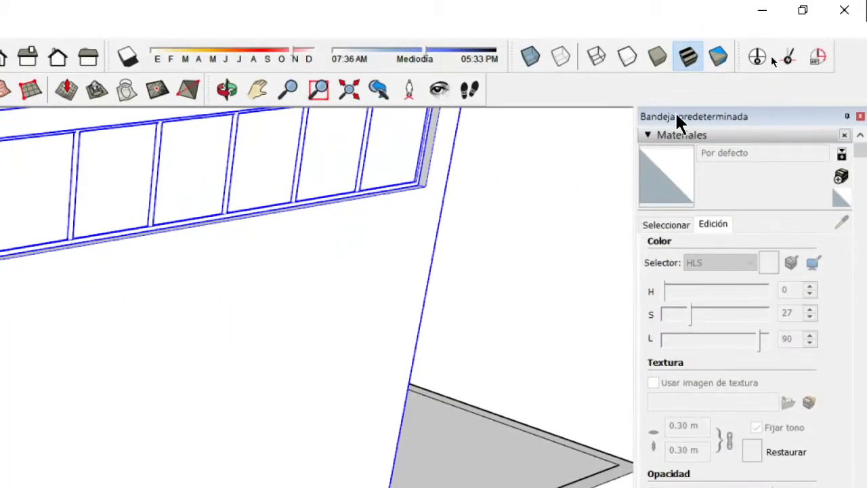
pyautogui.click(652, 223)
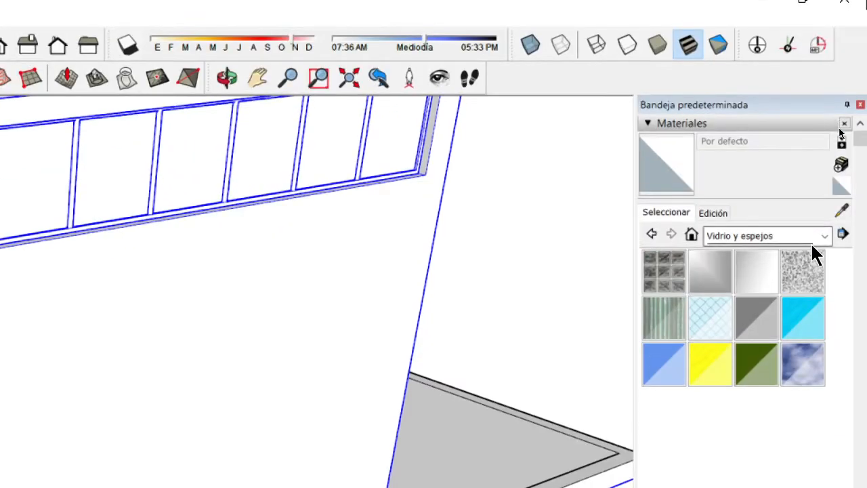
pyautogui.click(823, 152)
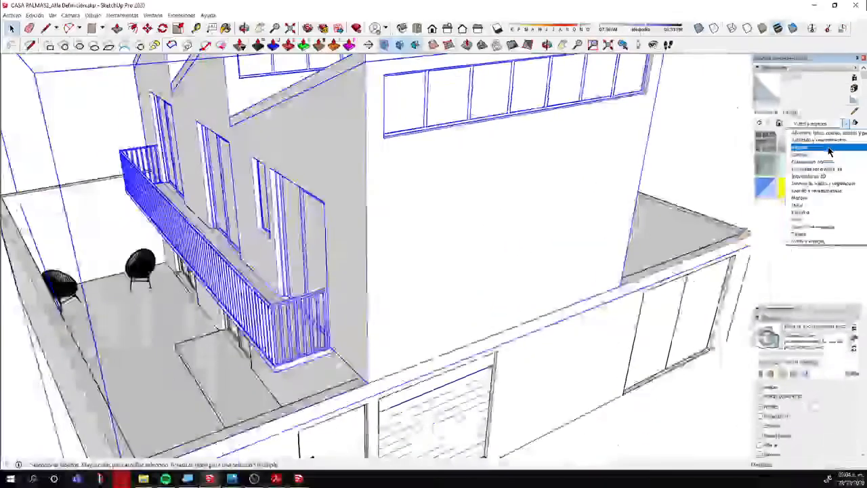
# - Switch to the Opera browser and open the Pinterest home page in a new tab
pyautogui.click(122, 479)
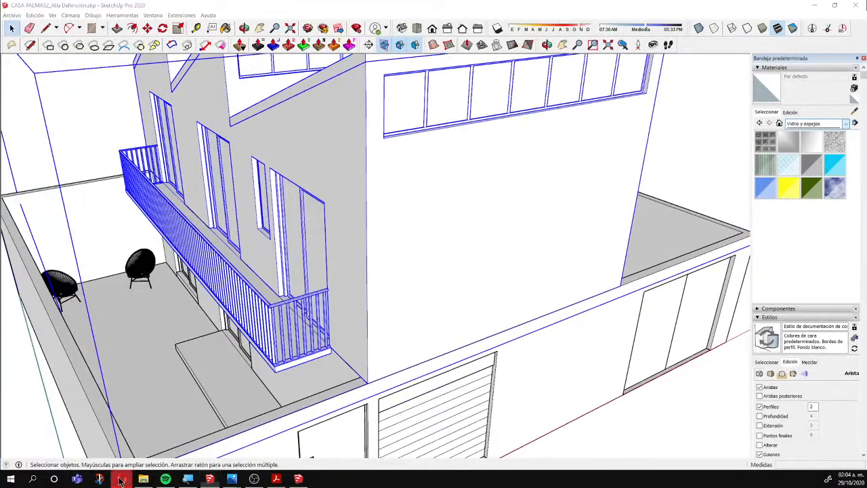
pyautogui.scroll(4, 431, 119)
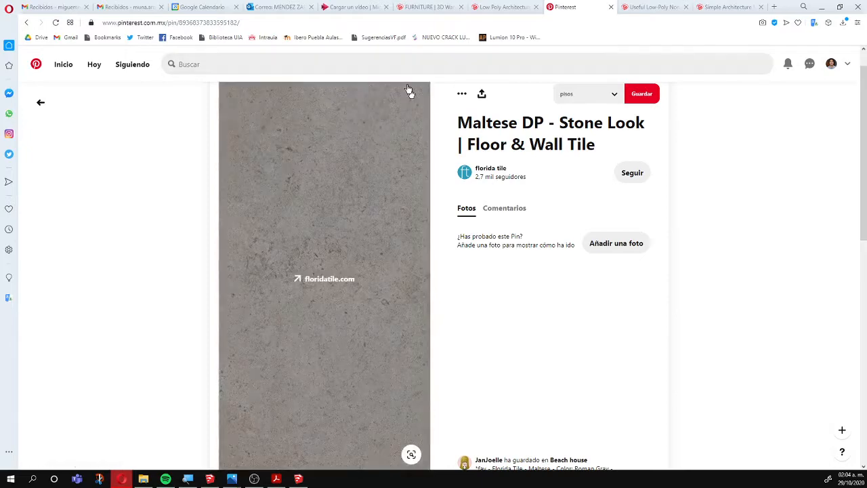
pyautogui.middleClick(36, 64)
pyautogui.click(574, 5)
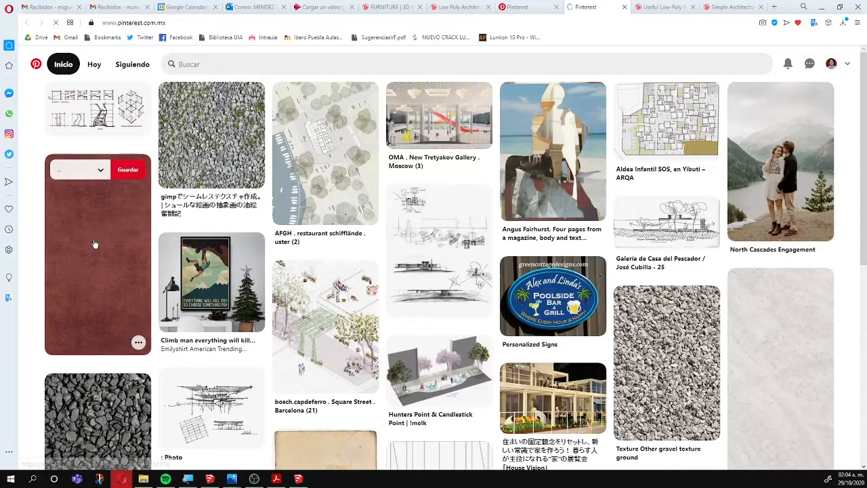
# - Open the dark red plain texture pin from the home feed and save its image as JPEG in the Texturas folder
pyautogui.click(97, 244)
pyautogui.scroll(-9, 384, 223)
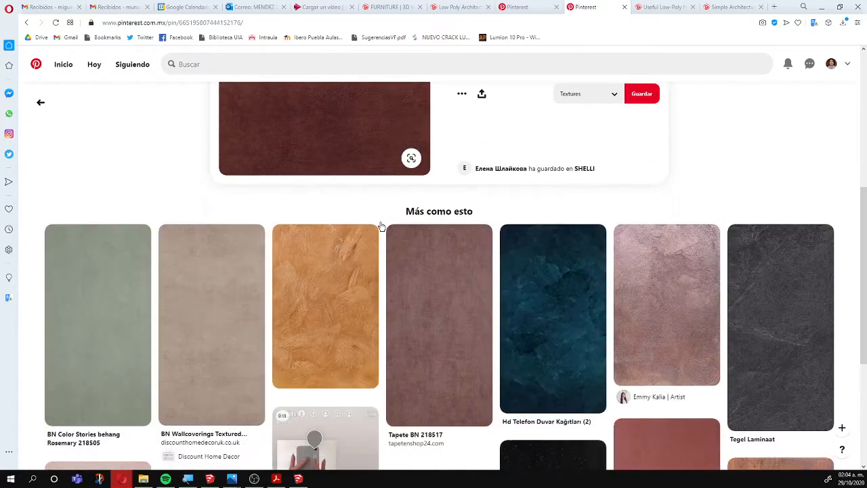
pyautogui.scroll(2, 459, 269)
pyautogui.scroll(-2, 460, 273)
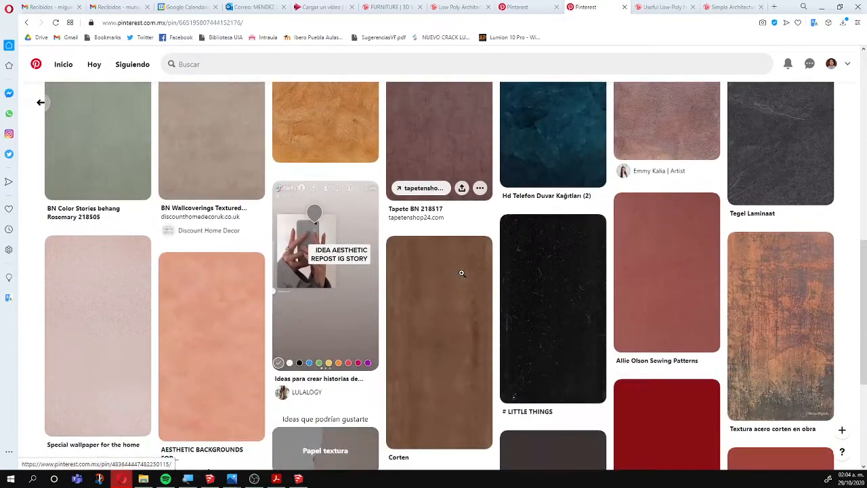
pyautogui.scroll(2, 614, 278)
pyautogui.scroll(4, 614, 278)
pyautogui.rightClick(338, 209)
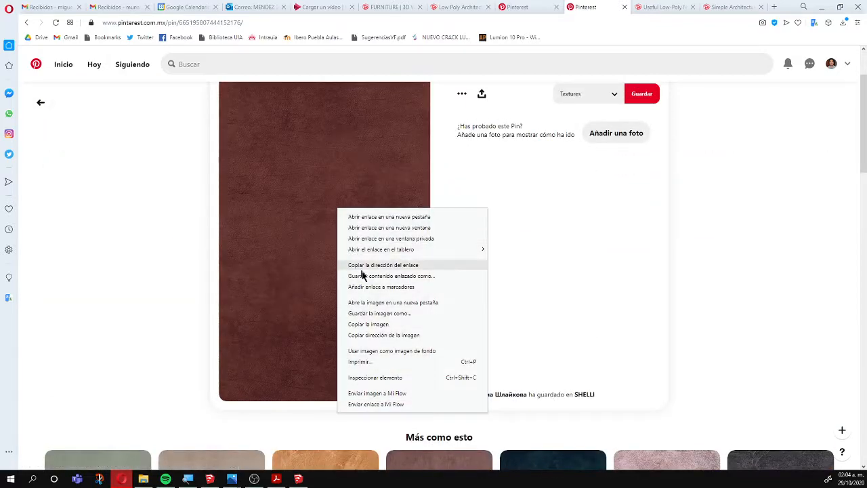
pyautogui.click(370, 313)
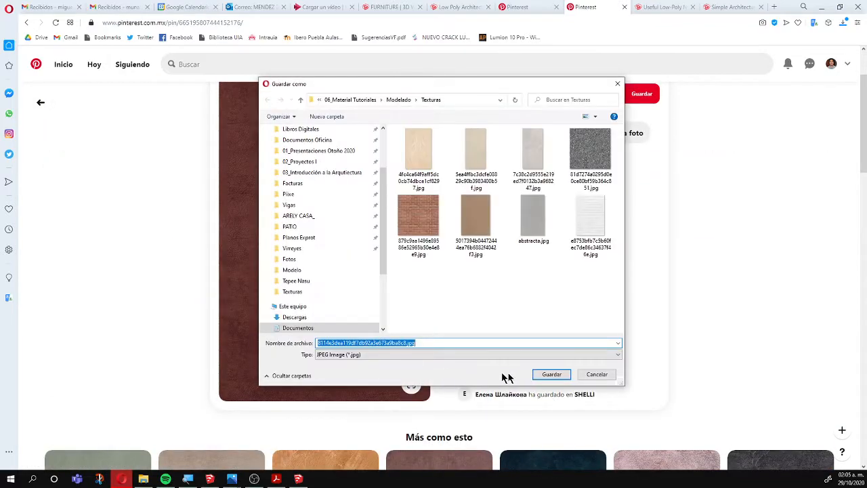
pyautogui.click(552, 373)
# - Open the related pinkish-brown stucco texture pin and save its image as JPEG in the Texturas folder
pyautogui.scroll(-3, 609, 338)
pyautogui.click(657, 316)
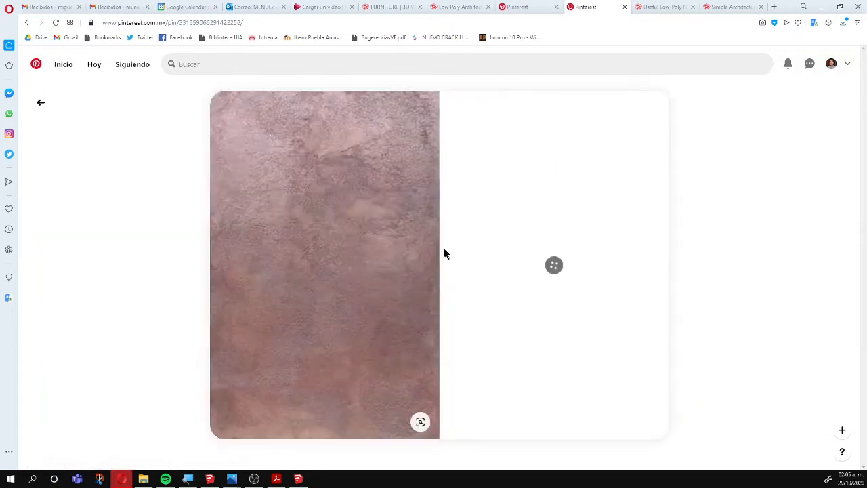
pyautogui.rightClick(340, 269)
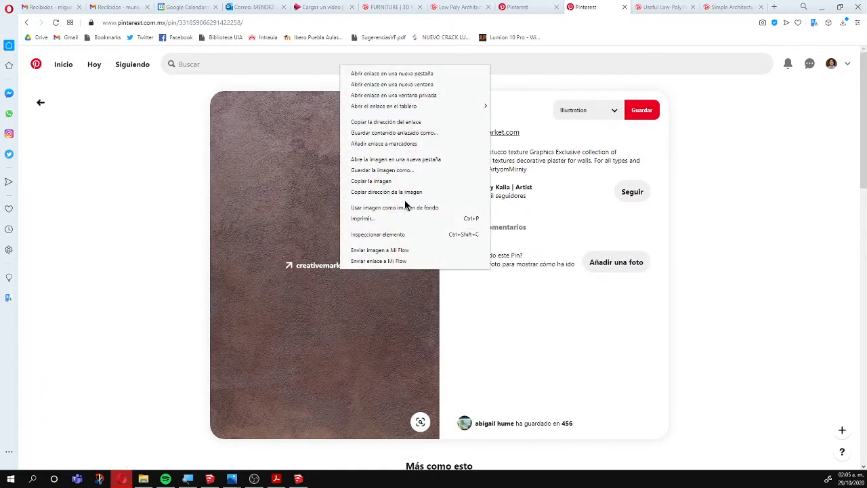
pyautogui.click(407, 172)
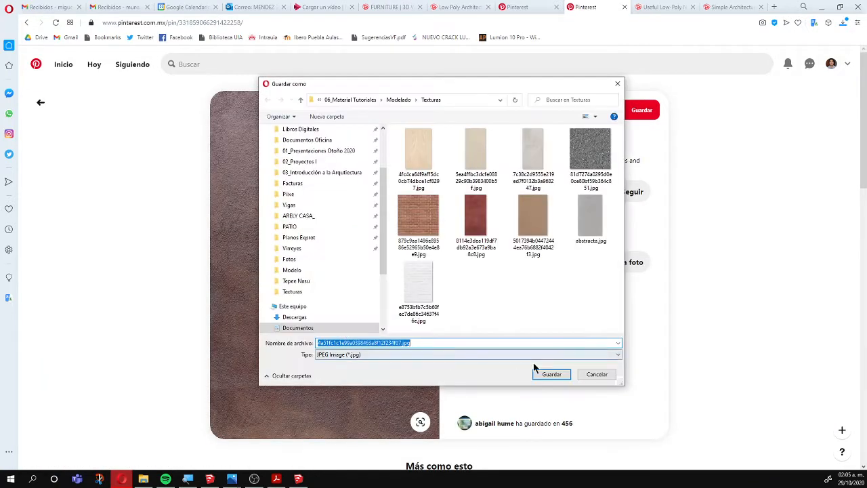
pyautogui.click(542, 372)
# - Open the related Mainzu Cementine 20x20 terracotta pin from Gaudi DS and save its image in the Texturas folder
pyautogui.scroll(-5, 500, 286)
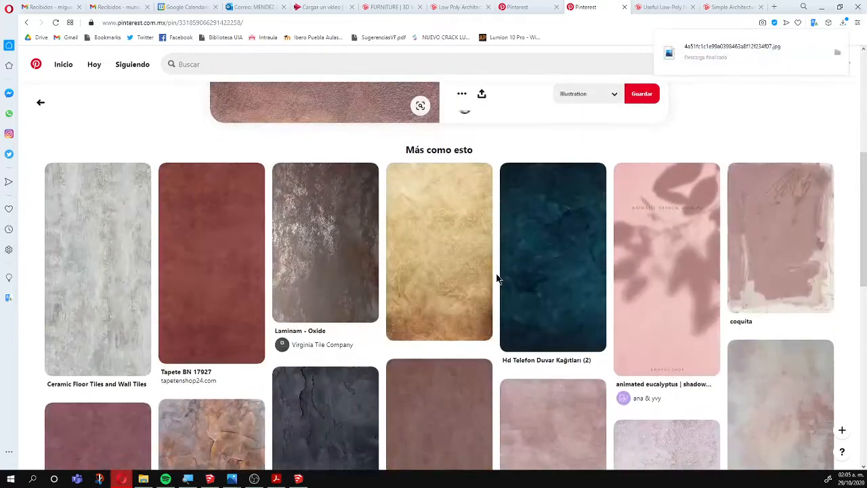
pyautogui.scroll(-1, 560, 319)
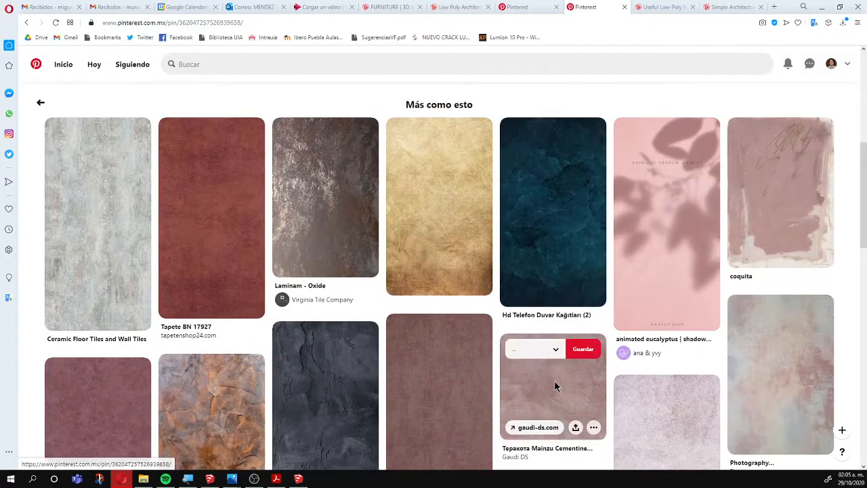
pyautogui.click(556, 385)
pyautogui.rightClick(359, 241)
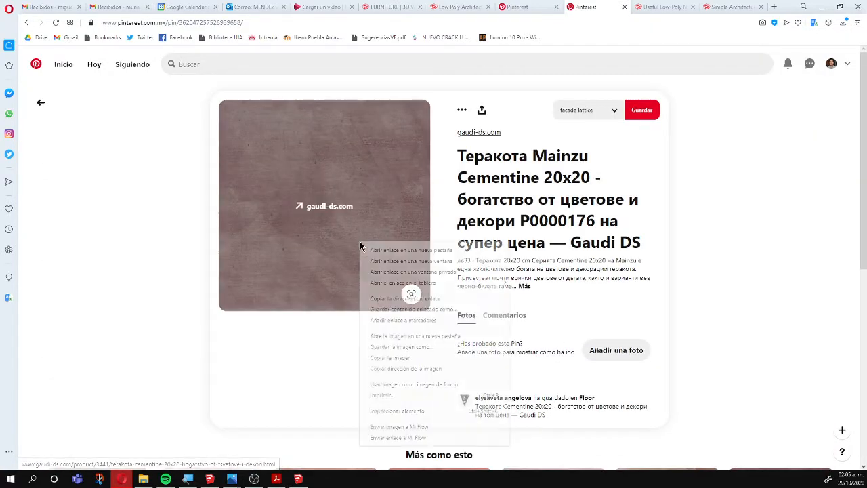
pyautogui.click(419, 351)
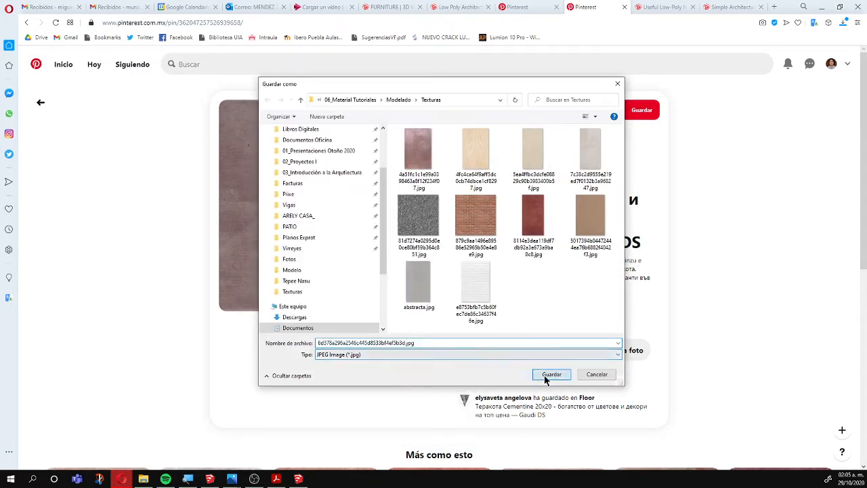
pyautogui.click(547, 372)
# - Open the related salmon-pink Interior Define texture pin and save its image in the Texturas folder
pyautogui.scroll(-3, 376, 273)
pyautogui.scroll(-1, 376, 273)
pyautogui.click(356, 263)
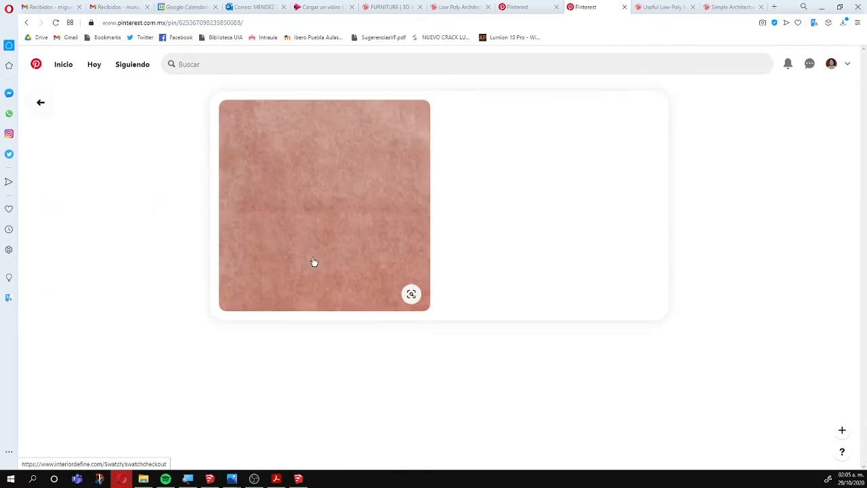
pyautogui.rightClick(314, 252)
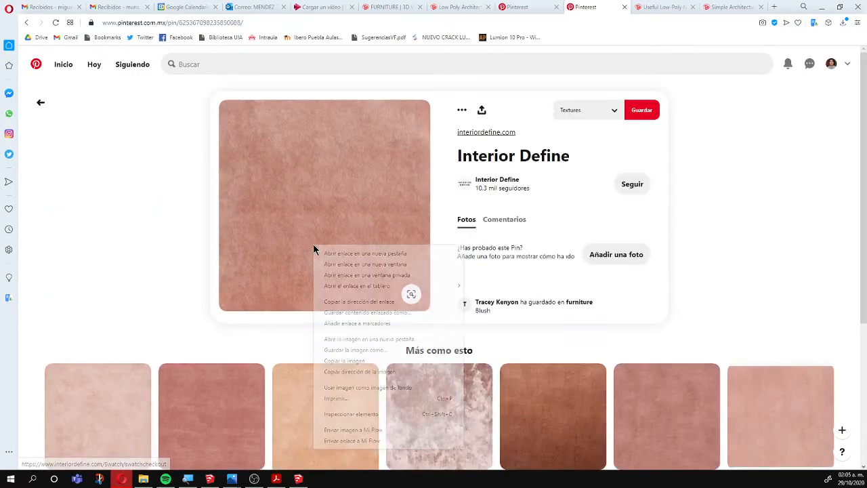
pyautogui.click(350, 352)
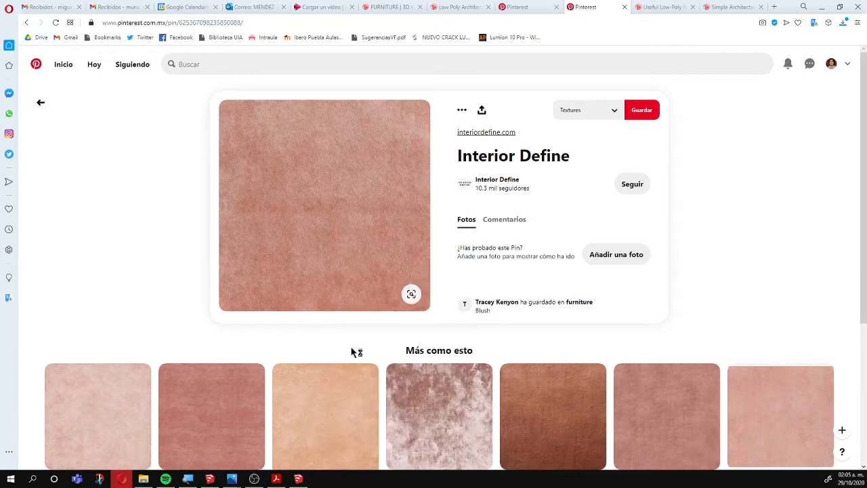
pyautogui.click(551, 374)
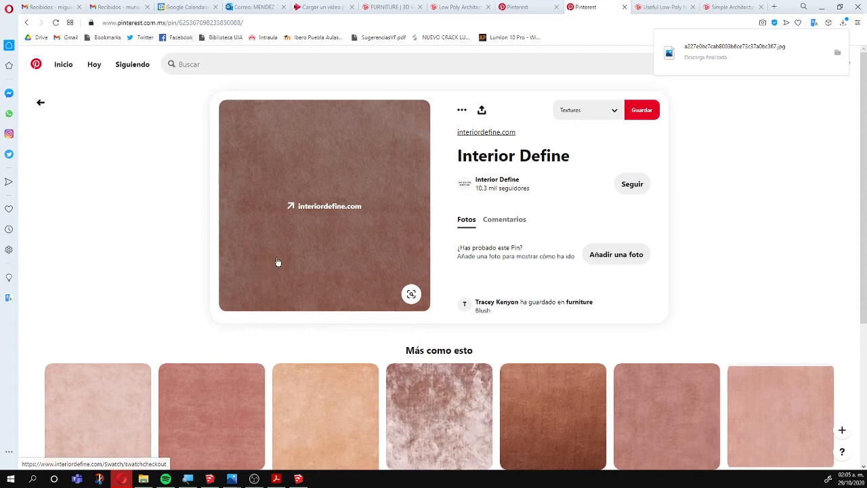
# - Search Pinterest for "seamless texture"
pyautogui.click(469, 63)
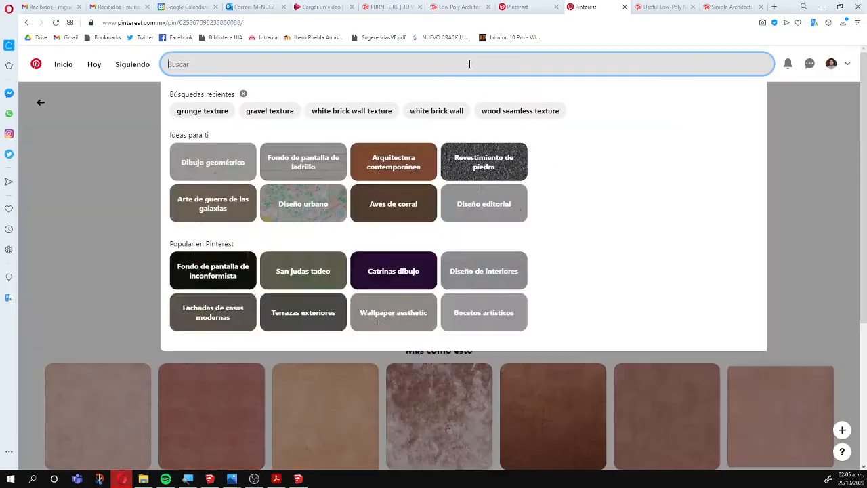
pyautogui.write('t')
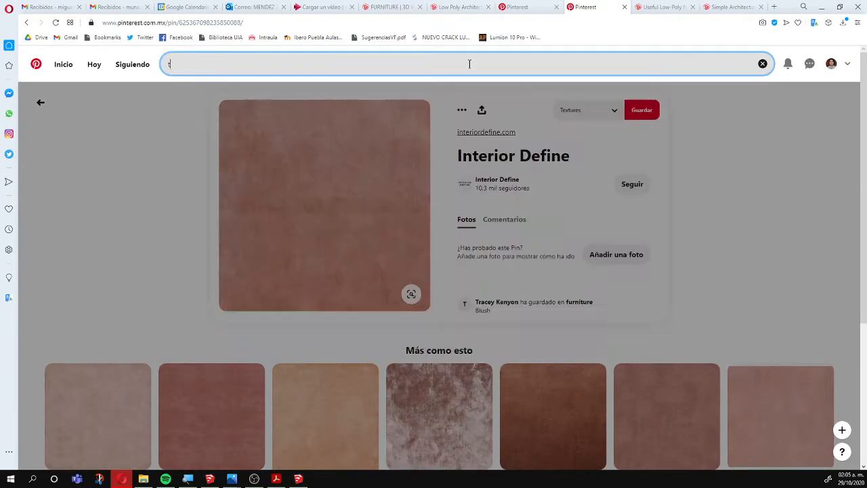
pyautogui.press('BackSpace')
pyautogui.write('seams')
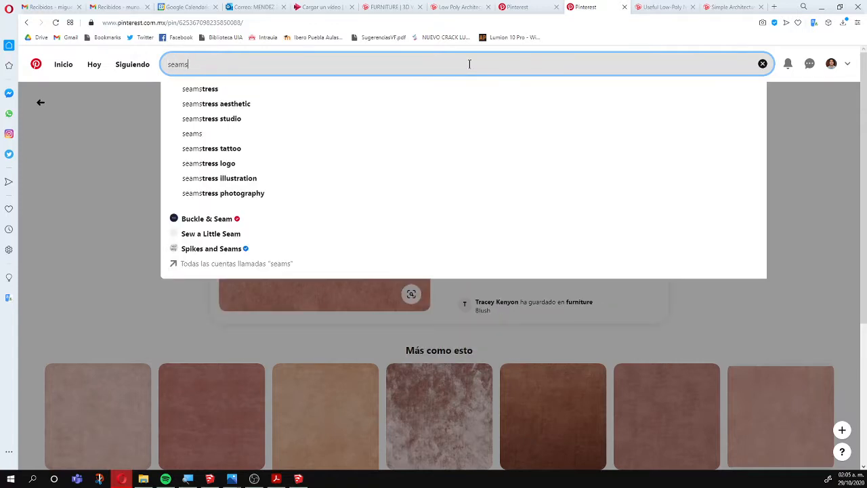
pyautogui.write('less te')
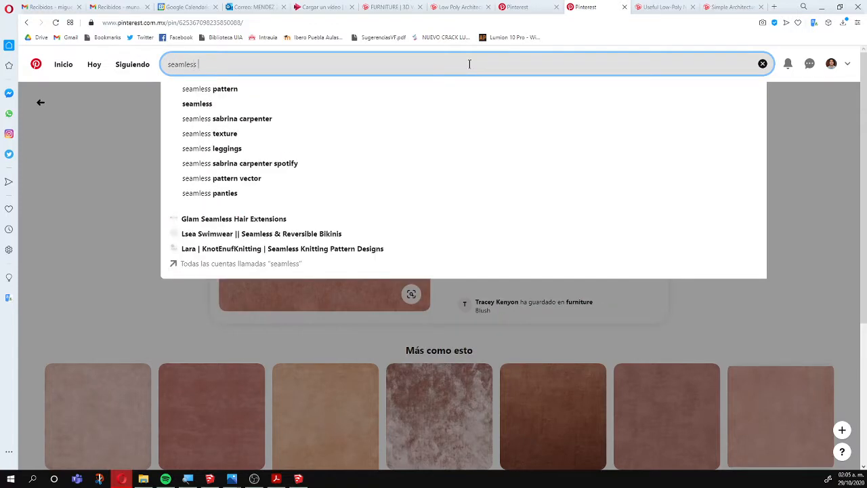
pyautogui.write('xture')
pyautogui.press('Return')
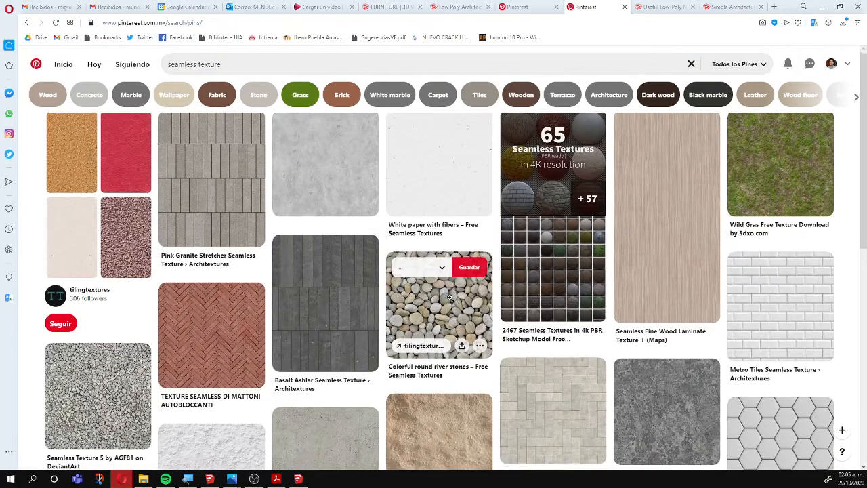
# - Open the grey galvanised-metal HIGH RESOLUTION TEXTURES pin from the search results and save its image in the Texturas folder
pyautogui.scroll(-1, 451, 302)
pyautogui.scroll(-3, 451, 301)
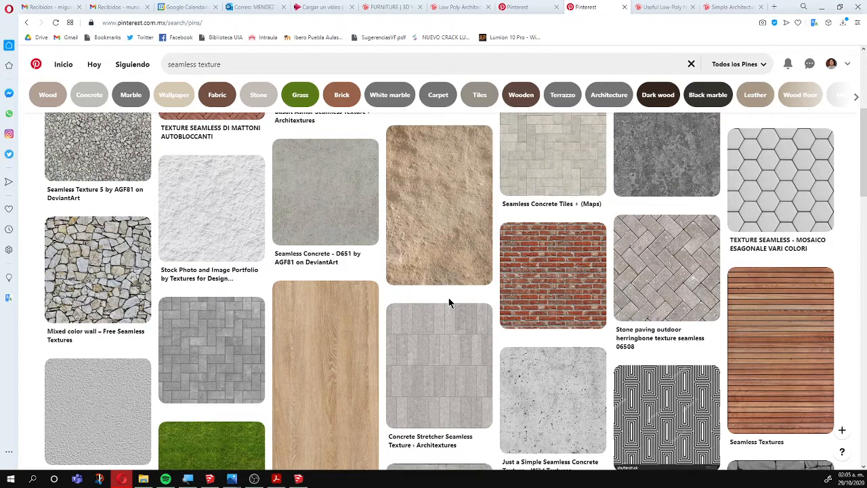
pyautogui.scroll(-5, 448, 300)
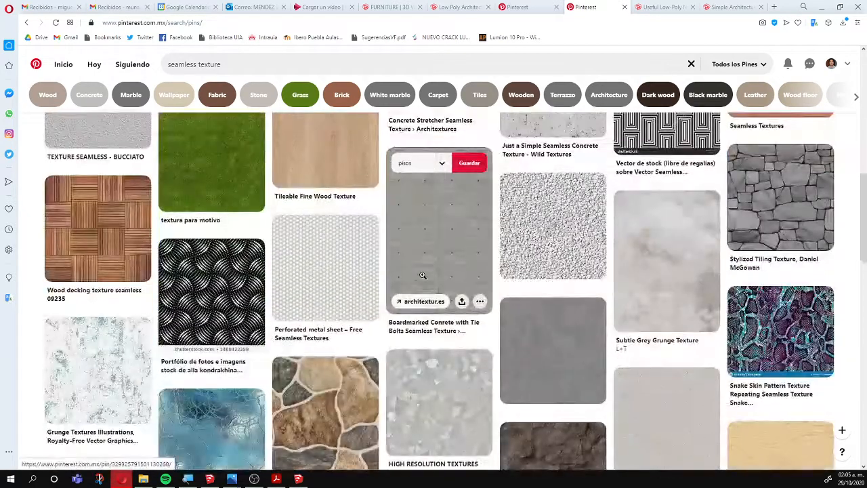
pyautogui.scroll(-1, 439, 268)
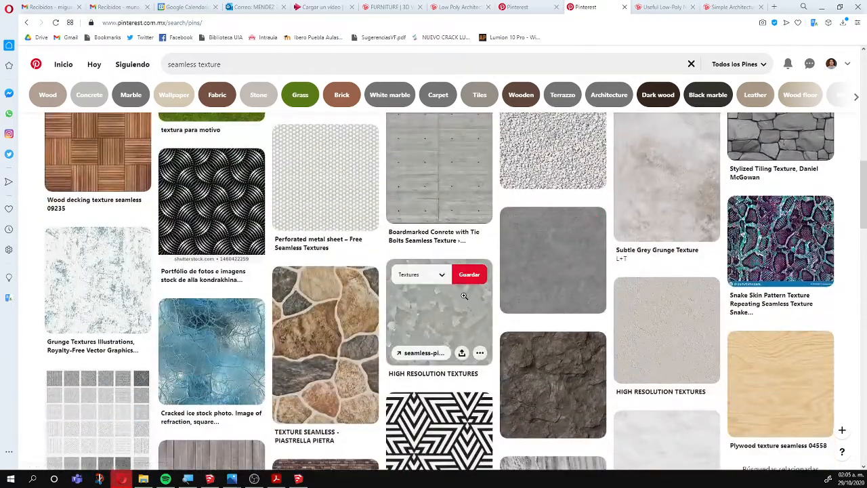
pyautogui.click(420, 312)
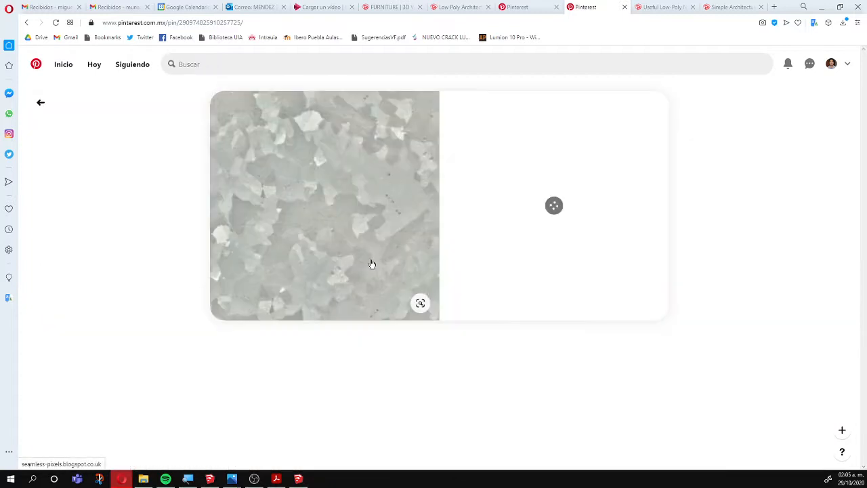
pyautogui.scroll(-2, 455, 232)
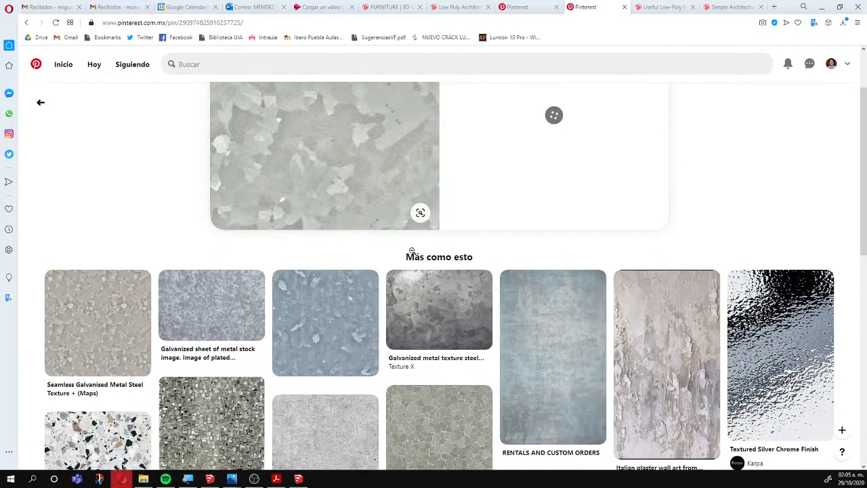
pyautogui.scroll(2, 411, 251)
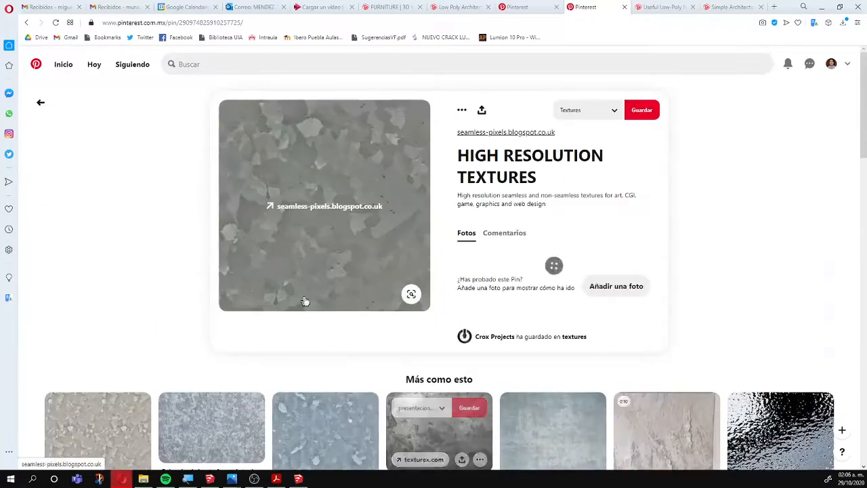
pyautogui.rightClick(325, 234)
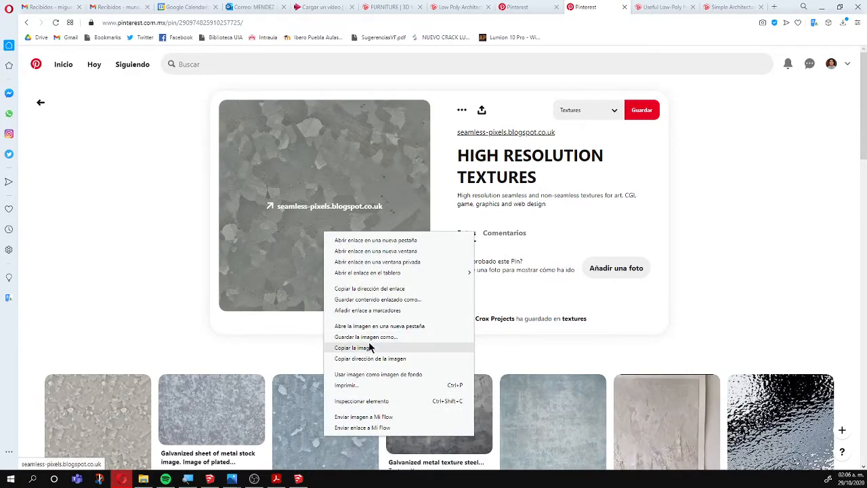
pyautogui.click(367, 337)
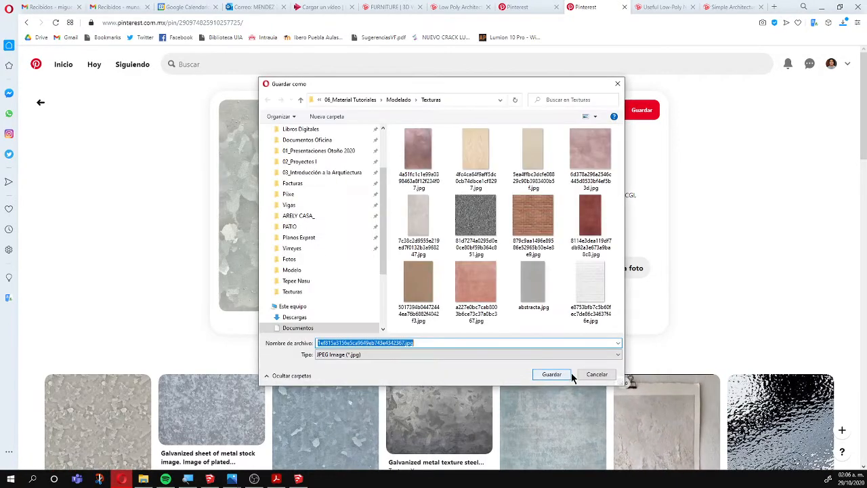
pyautogui.click(571, 373)
pyautogui.scroll(-5, 479, 350)
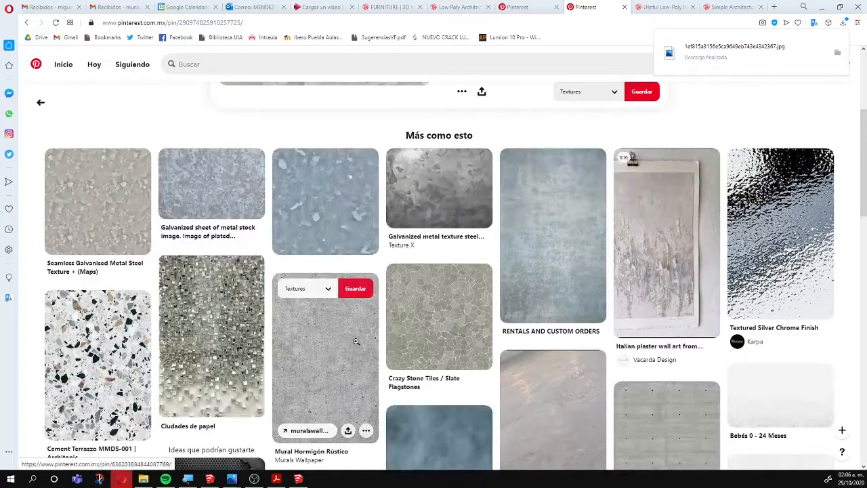
# - Switch to SketchUp, open the nested sliding-door component nearest the balcony's end for editing and select its right leaf frame
pyautogui.scroll(-5, 355, 340)
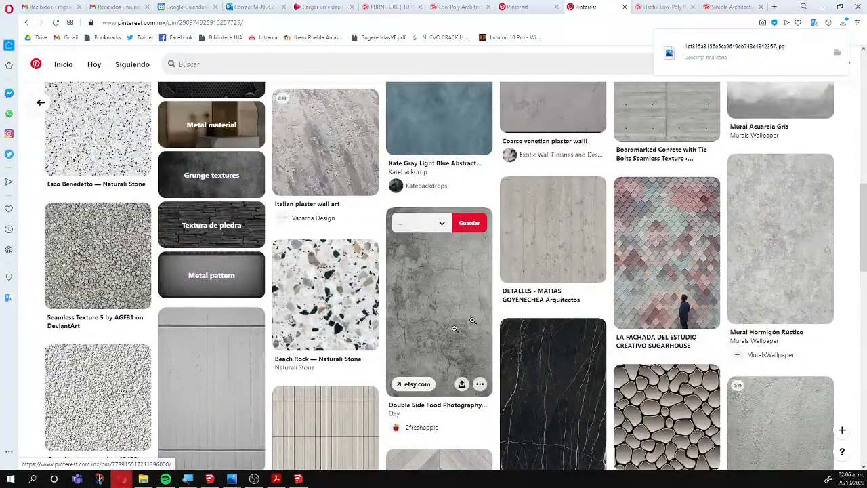
pyautogui.hotkey('alt', 'Tab')
pyautogui.moveTo(244, 379); pyautogui.dragTo(214, 281, button='middle')
pyautogui.moveTo(287, 266); pyautogui.dragTo(265, 261, button='middle')
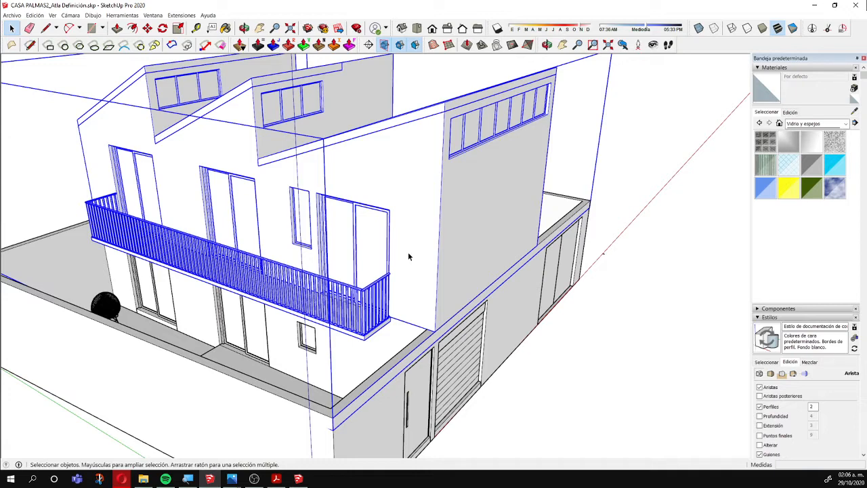
pyautogui.scroll(5, 341, 248)
pyautogui.scroll(-2, 360, 227)
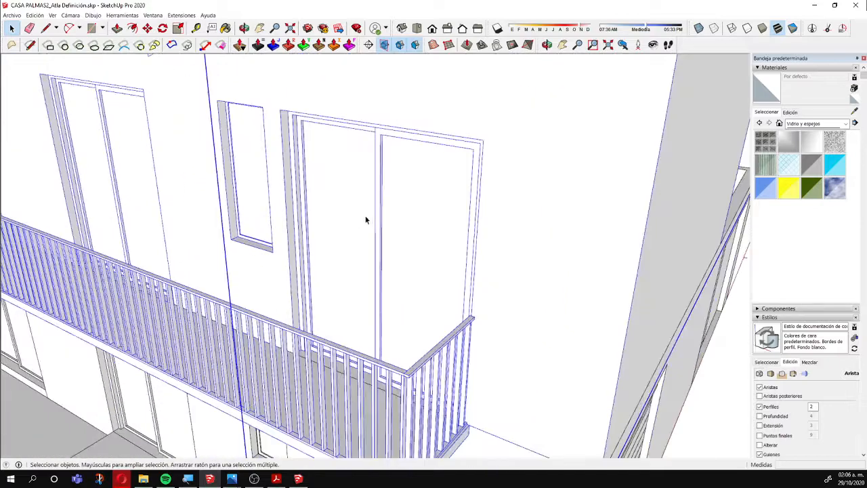
pyautogui.scroll(1, 366, 219)
pyautogui.moveTo(403, 221); pyautogui.dragTo(553, 218, button='middle')
pyautogui.moveTo(560, 187); pyautogui.dragTo(542, 187, button='middle')
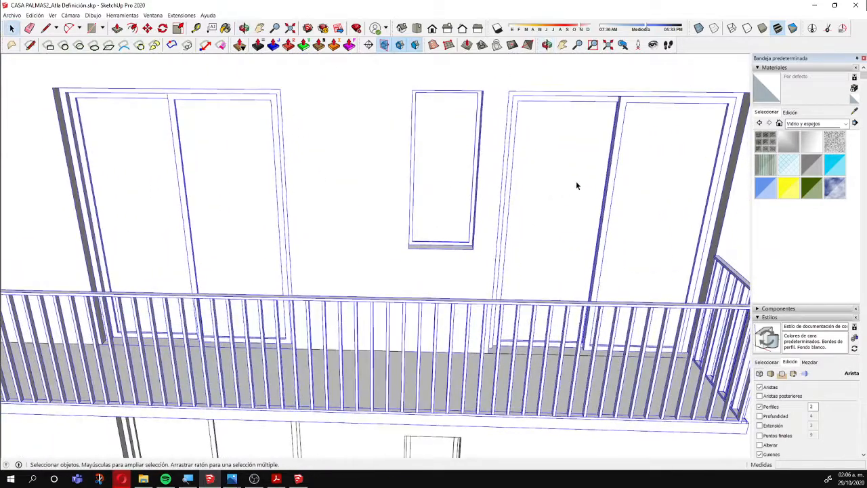
pyautogui.doubleClick(575, 181)
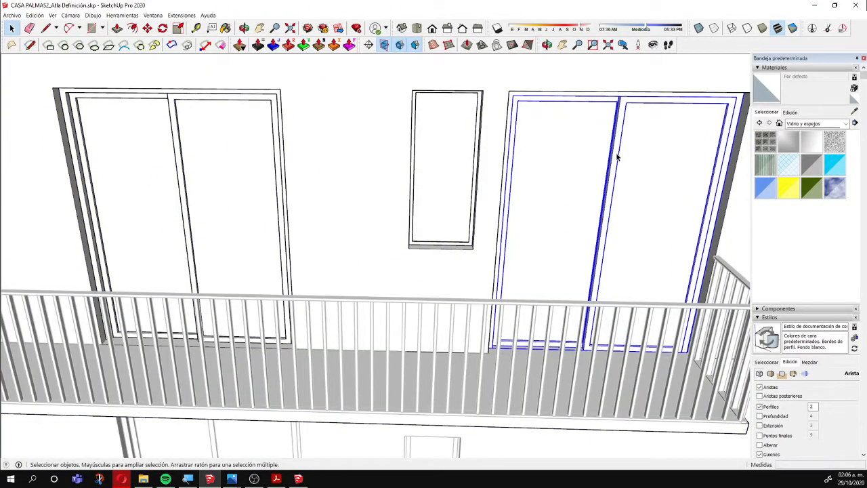
pyautogui.doubleClick(616, 157)
pyautogui.doubleClick(616, 157)
pyautogui.tripleClick(616, 158)
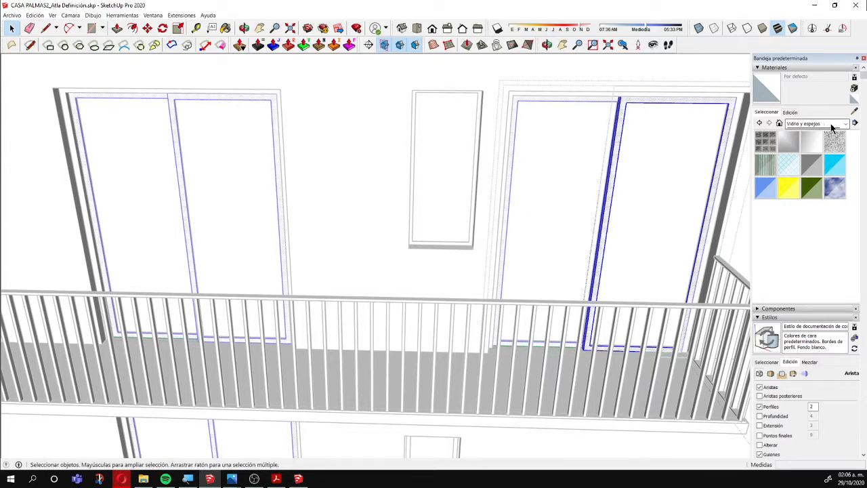
# - View the reference photo of the brick patio in Fotos to check the colour of the door frames
pyautogui.moveTo(230, 479)
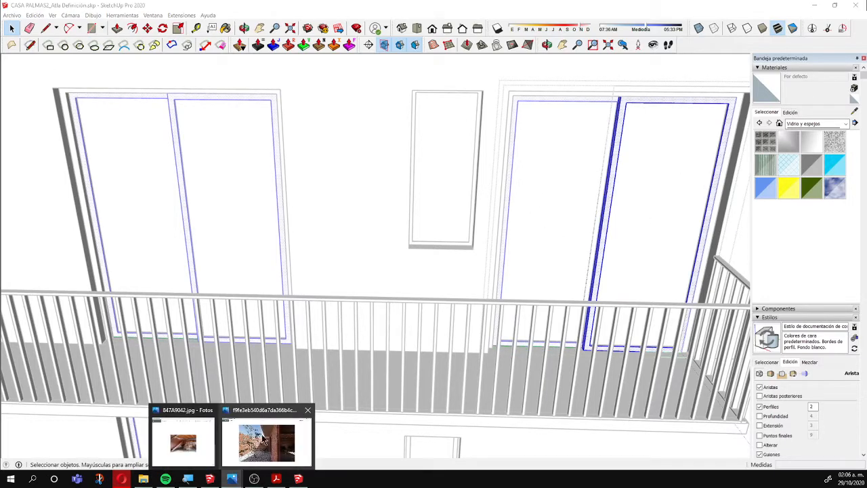
pyautogui.click(260, 444)
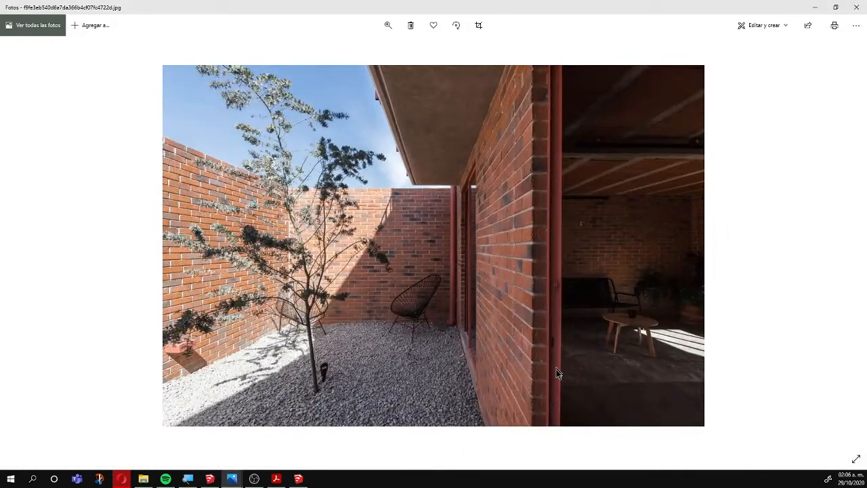
pyautogui.click(816, 7)
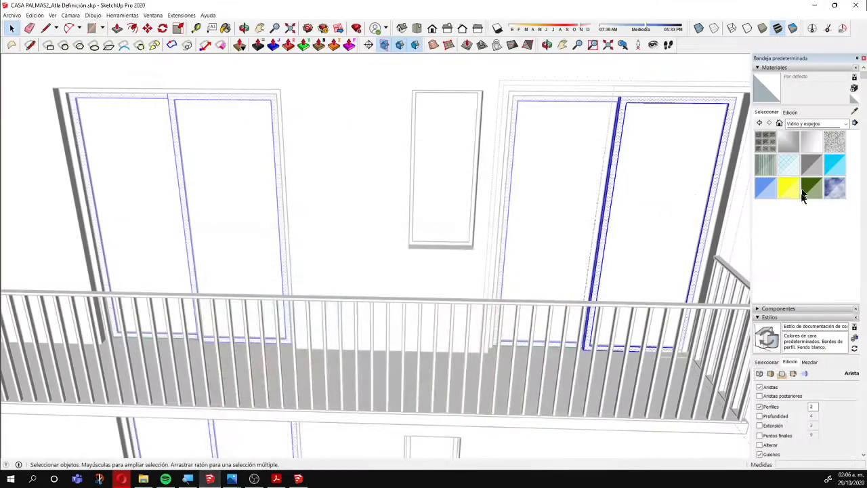
# - Try Color A03 from the Colores collection on the sliding-door frames, repaint them with Color B03 and close the door component
pyautogui.click(790, 123)
pyautogui.click(806, 159)
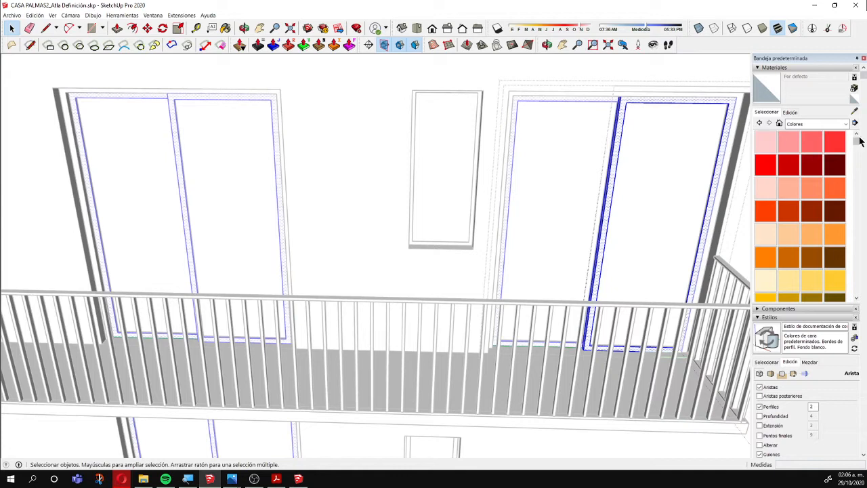
pyautogui.moveTo(855, 140); pyautogui.dragTo(855, 140)
pyautogui.click(814, 142)
pyautogui.click(622, 119)
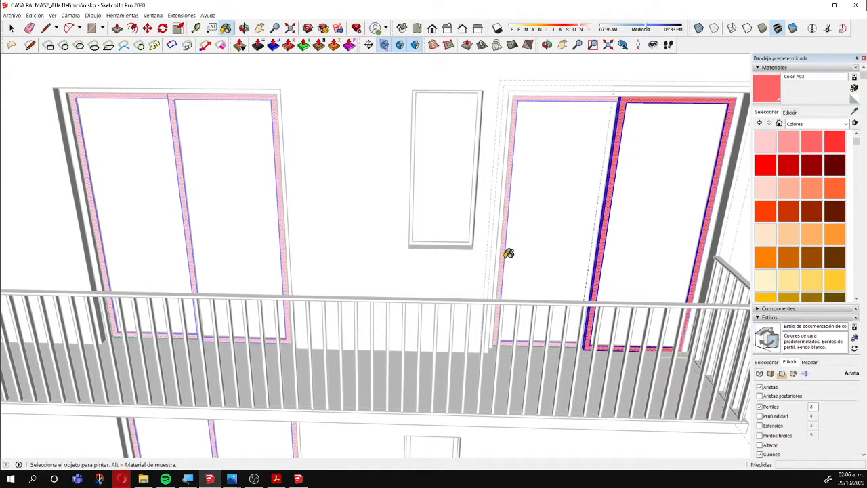
pyautogui.click(807, 184)
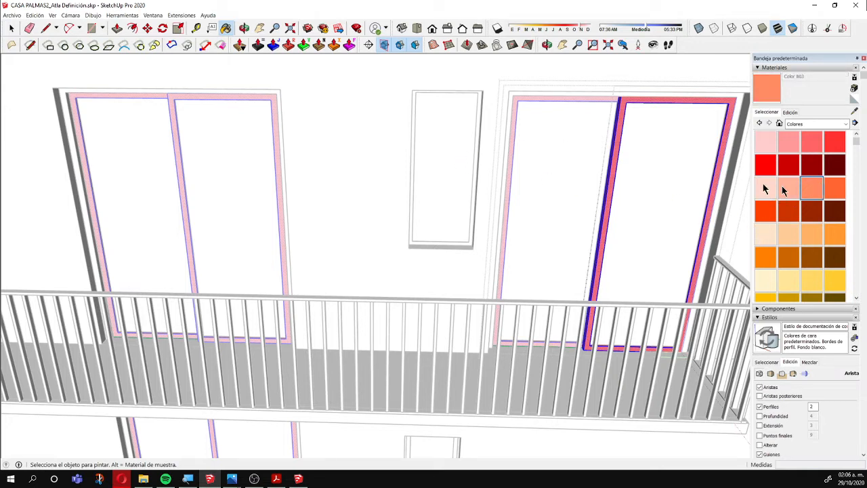
pyautogui.click(615, 147)
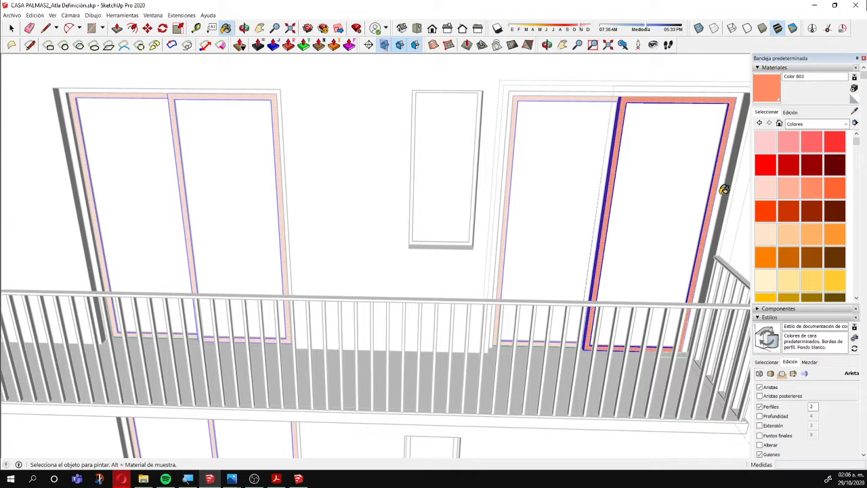
pyautogui.press('space')
pyautogui.scroll(-3, 482, 258)
pyautogui.click(412, 264)
pyautogui.scroll(-2, 414, 262)
pyautogui.moveTo(414, 263); pyautogui.dragTo(292, 289, button='middle')
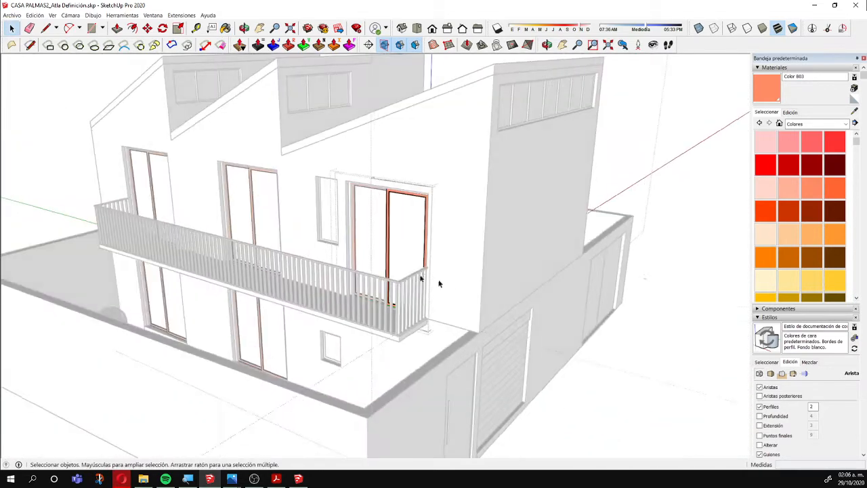
pyautogui.click(437, 288)
pyautogui.scroll(2, 433, 292)
pyautogui.press('Escape')
pyautogui.press('Escape')
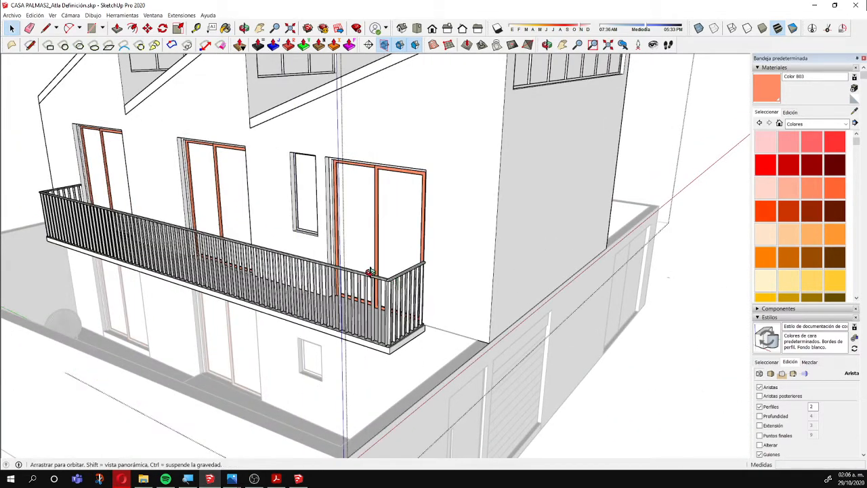
# - Open the nested upper-floor walls group for editing at the side wall below the long clerestory window
pyautogui.moveTo(372, 274); pyautogui.dragTo(515, 277, button='middle')
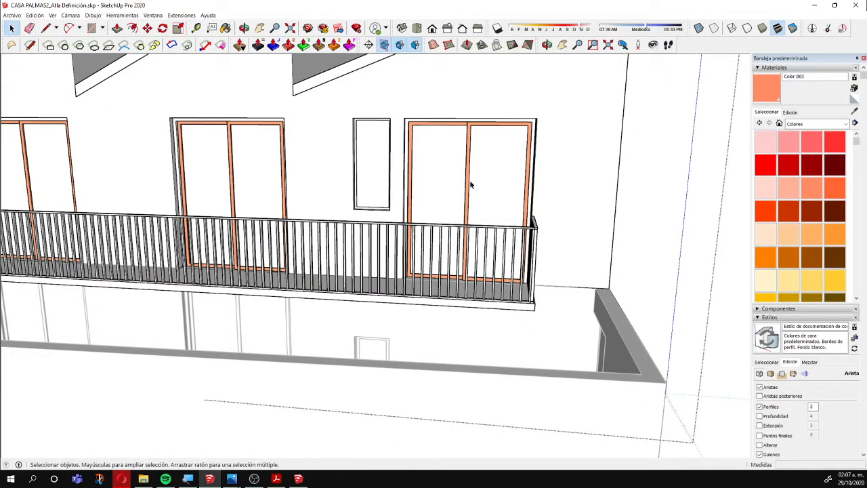
pyautogui.moveTo(471, 184); pyautogui.dragTo(412, 275, button='middle')
pyautogui.moveTo(243, 279); pyautogui.dragTo(570, 250, button='middle')
pyautogui.scroll(1, 517, 235)
pyautogui.moveTo(517, 235); pyautogui.dragTo(465, 271, button='middle')
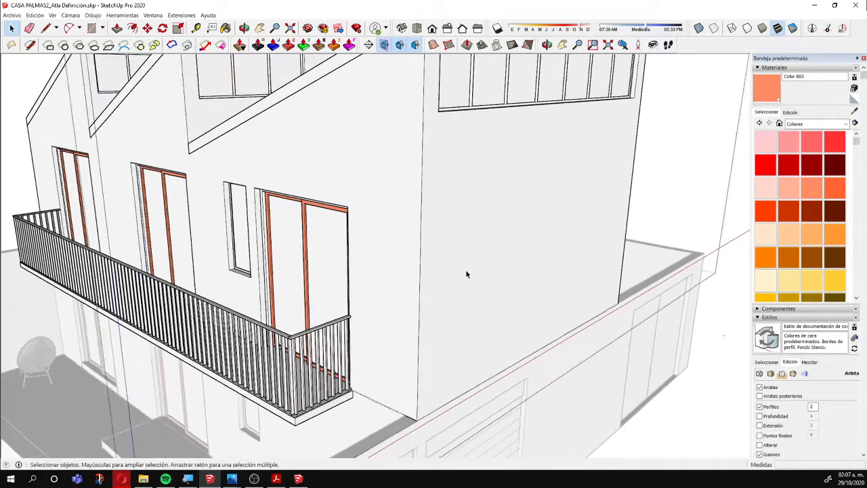
pyautogui.scroll(-1, 473, 275)
pyautogui.doubleClick(457, 250)
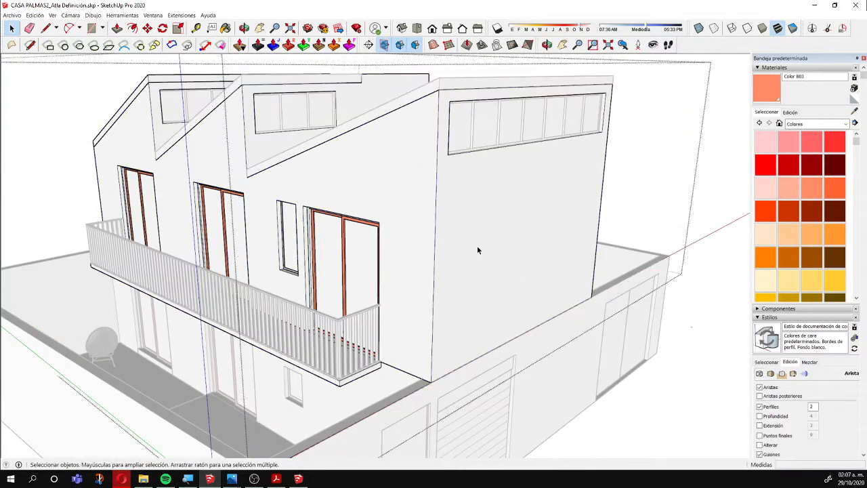
pyautogui.tripleClick(477, 245)
pyautogui.click(477, 248)
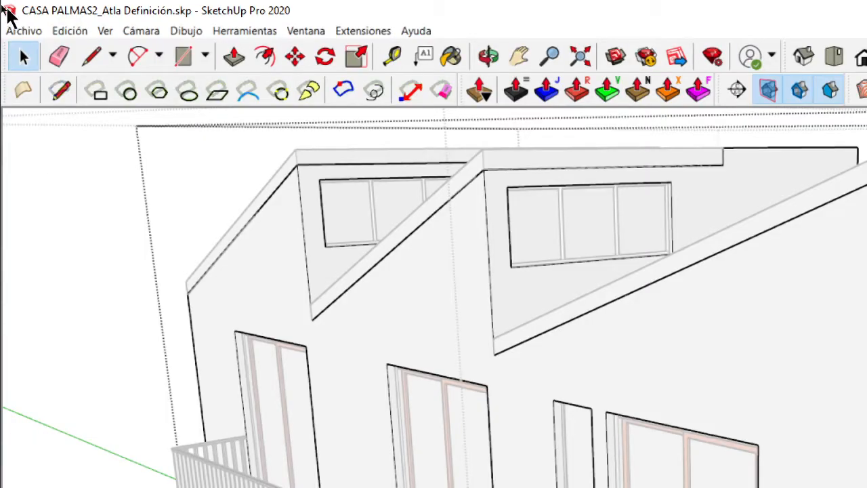
# - Import the brick image 879c9aa1496e89586e52965b50e4e8e9.jpg and place it as a texture about 2 m wide on the side wall
pyautogui.click(15, 30)
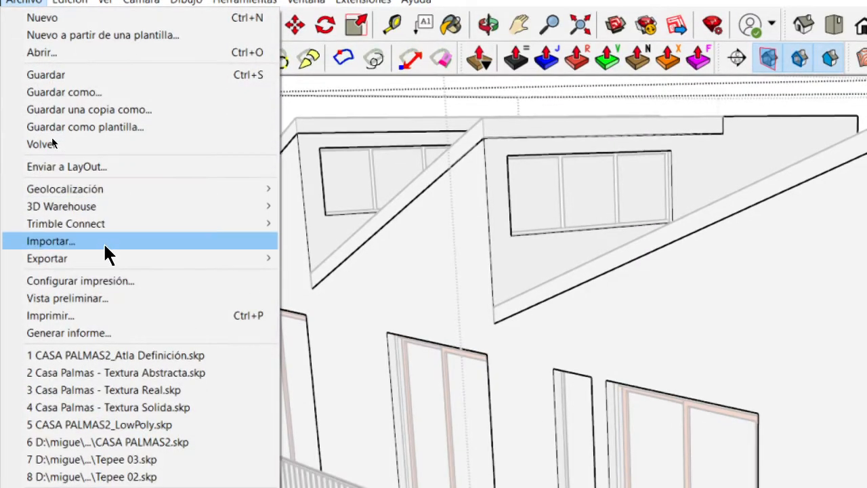
pyautogui.click(103, 242)
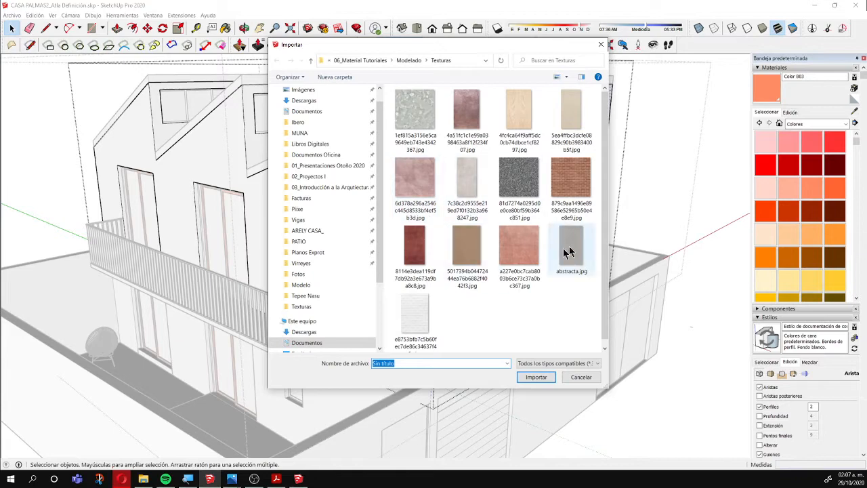
pyautogui.click(584, 172)
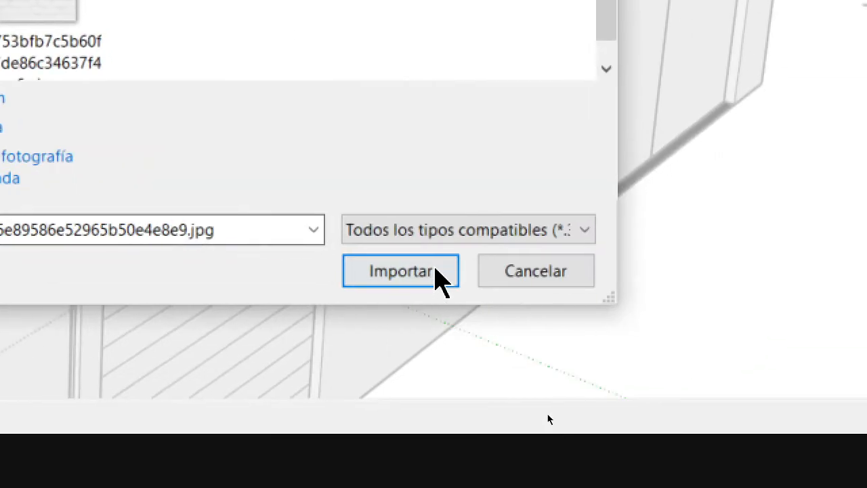
pyautogui.click(860, 386)
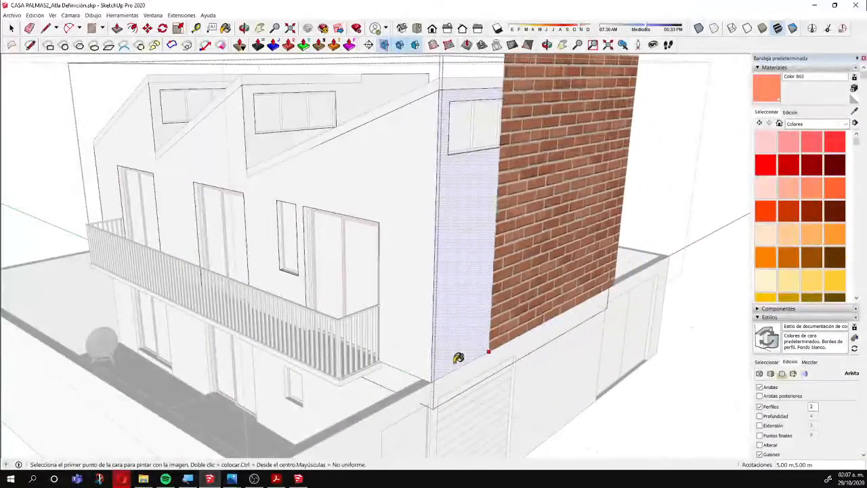
pyautogui.click(441, 362)
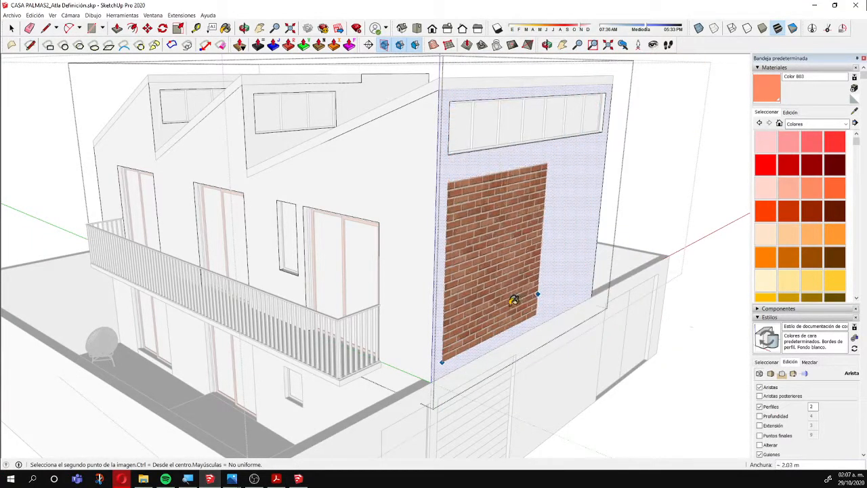
pyautogui.click(538, 293)
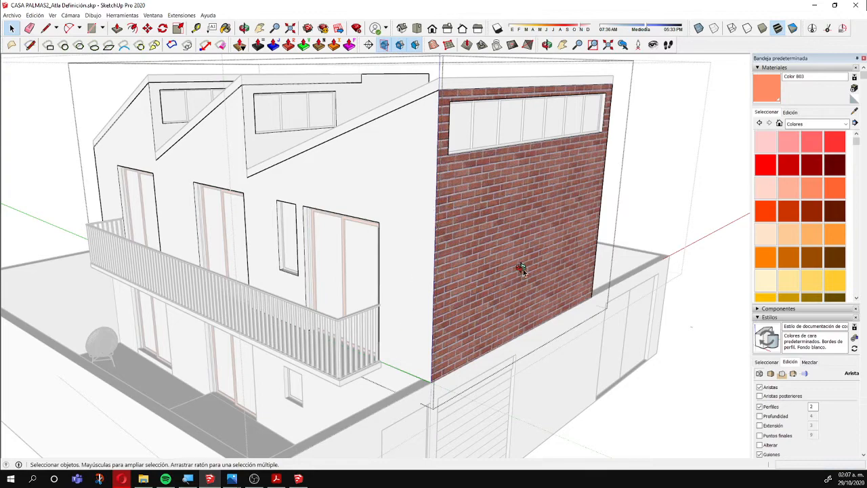
# - Sample the brick material from the side wall, paint the whole upper-floor walls group with it and leave group editing
pyautogui.moveTo(523, 269); pyautogui.dragTo(441, 228, button='middle')
pyautogui.scroll(-3, 254, 263)
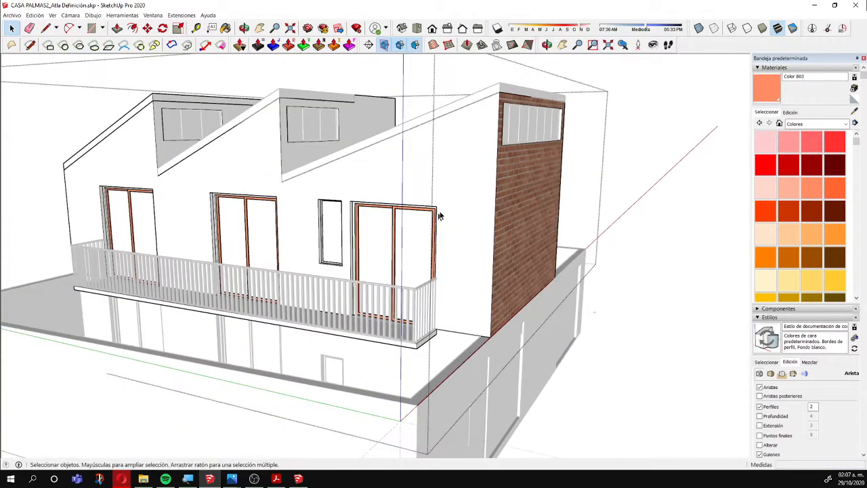
pyautogui.moveTo(479, 149); pyautogui.dragTo(423, 207, button='middle')
pyautogui.keyDown('shift'); pyautogui.moveTo(422, 207); pyautogui.dragTo(409, 271, button='middle'); pyautogui.keyUp('shift')
pyautogui.scroll(-2, 406, 277)
pyautogui.click(370, 260)
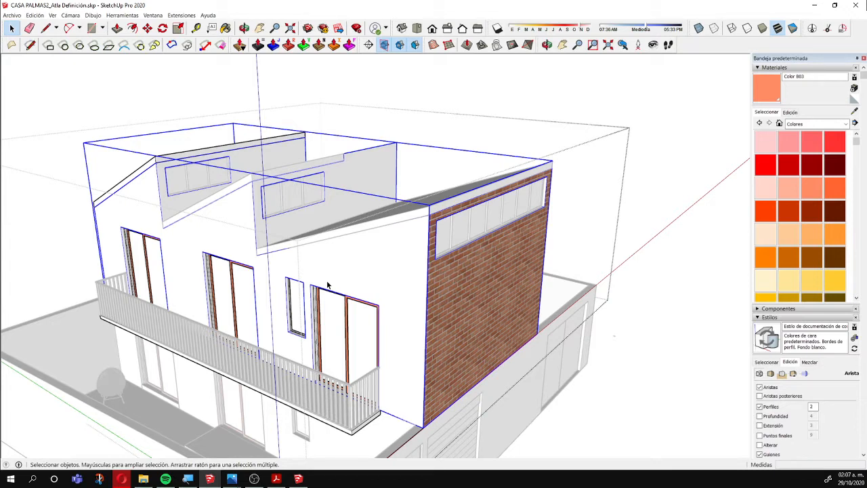
pyautogui.press('b')
pyautogui.keyDown('alt'); pyautogui.click(464, 292); pyautogui.keyUp('alt')
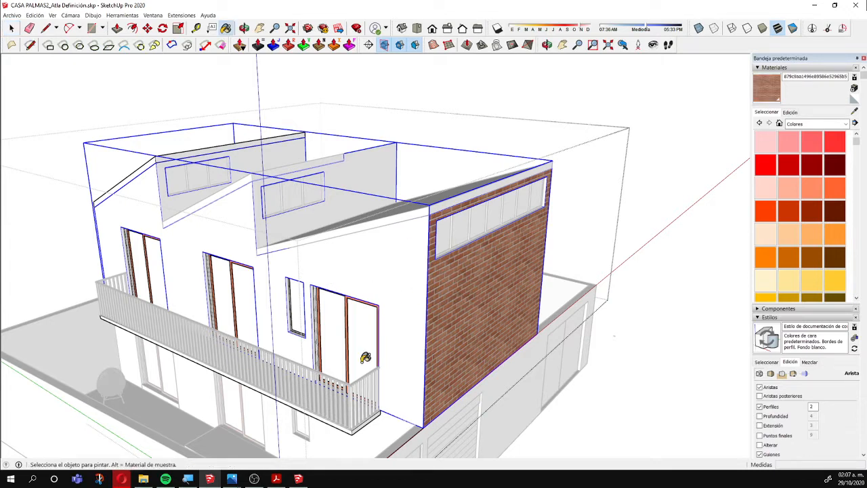
pyautogui.click(327, 270)
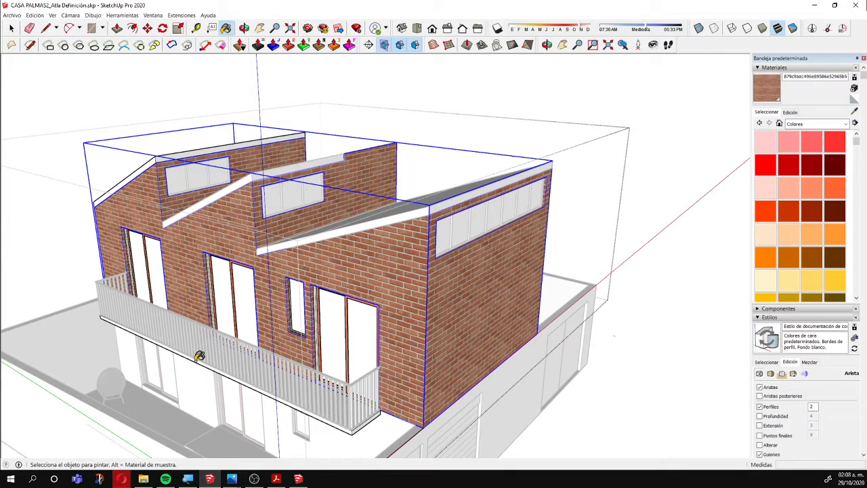
pyautogui.press('space')
pyautogui.scroll(-2, 162, 371)
pyautogui.click(161, 374)
pyautogui.scroll(-3, 162, 376)
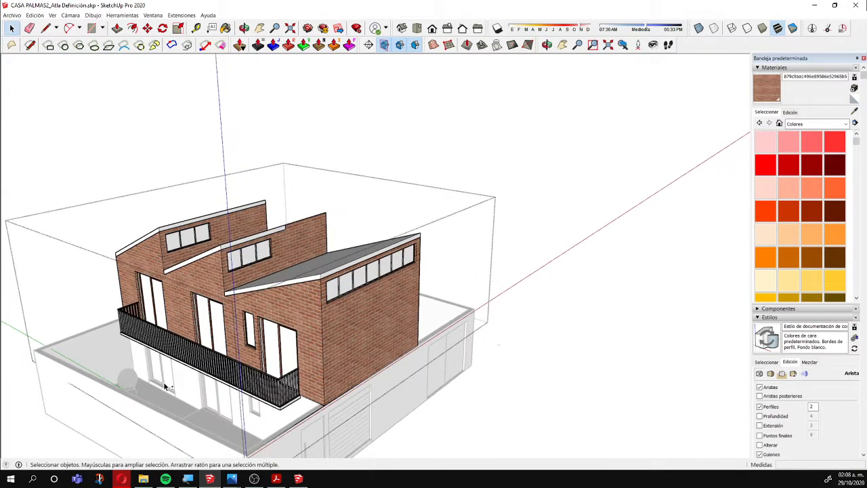
pyautogui.scroll(1, 399, 274)
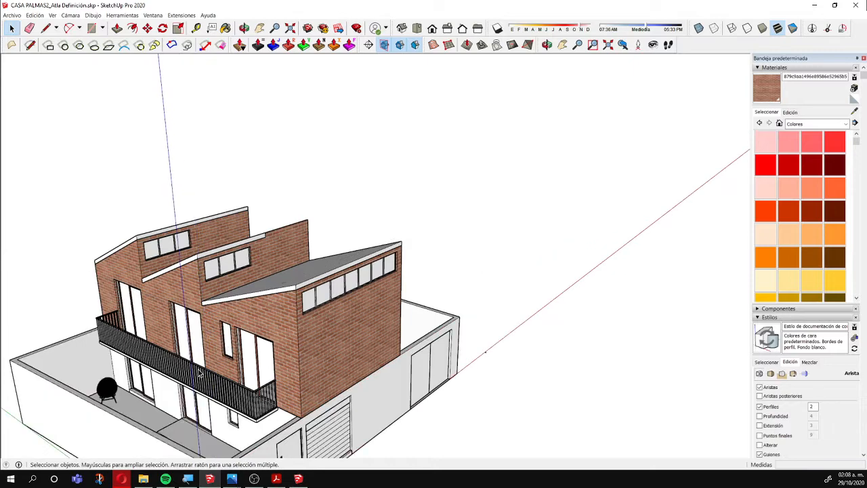
# - Paint the ground-floor and perimeter walls group with the same brick material
pyautogui.moveTo(196, 365)
pyautogui.mouseDown(button='middle')
pyautogui.moveTo(319, 292)
pyautogui.moveTo(478, 319)
pyautogui.moveTo(456, 327)
pyautogui.moveTo(317, 323)
pyautogui.mouseUp(button='middle')
pyautogui.press('b')
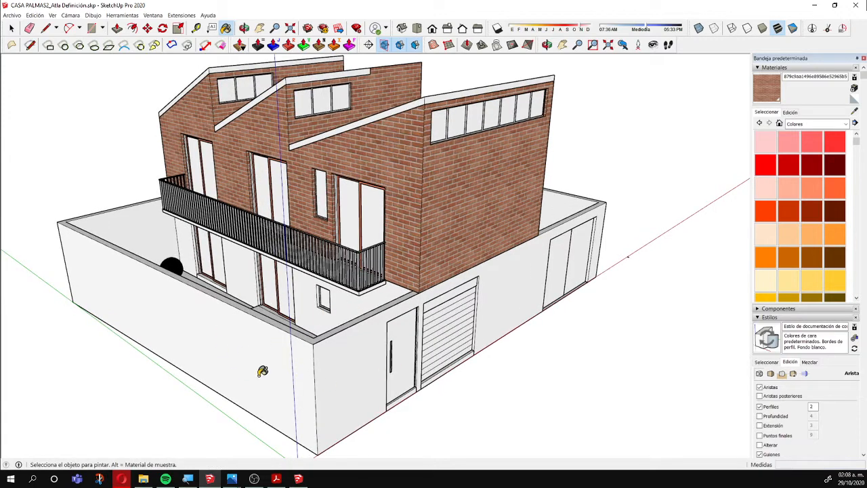
pyautogui.scroll(-2, 176, 327)
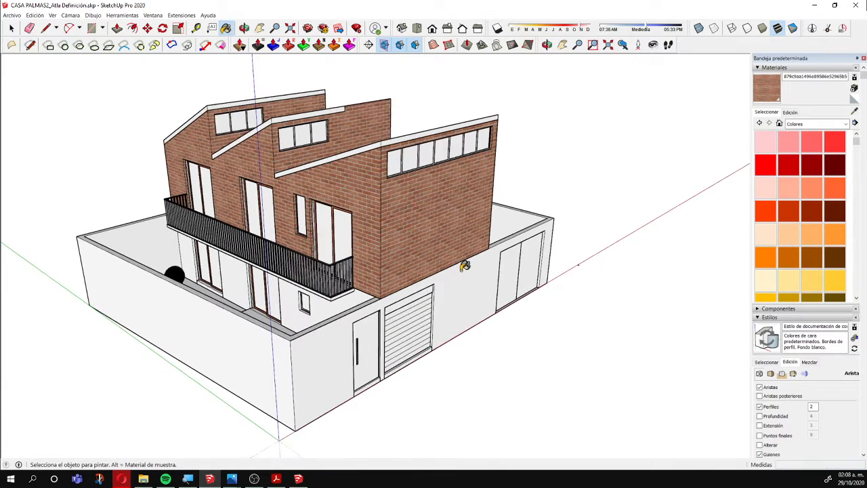
pyautogui.click(261, 349)
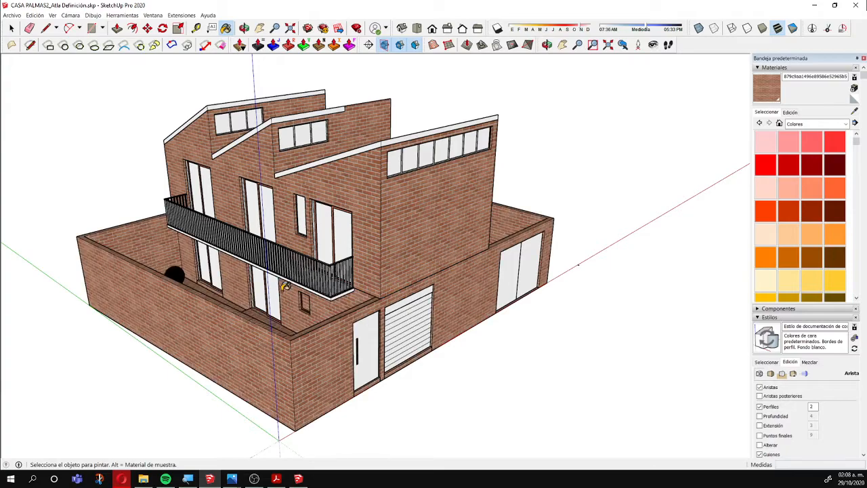
pyautogui.moveTo(286, 286); pyautogui.dragTo(316, 296, button='middle')
pyautogui.scroll(5, 342, 326)
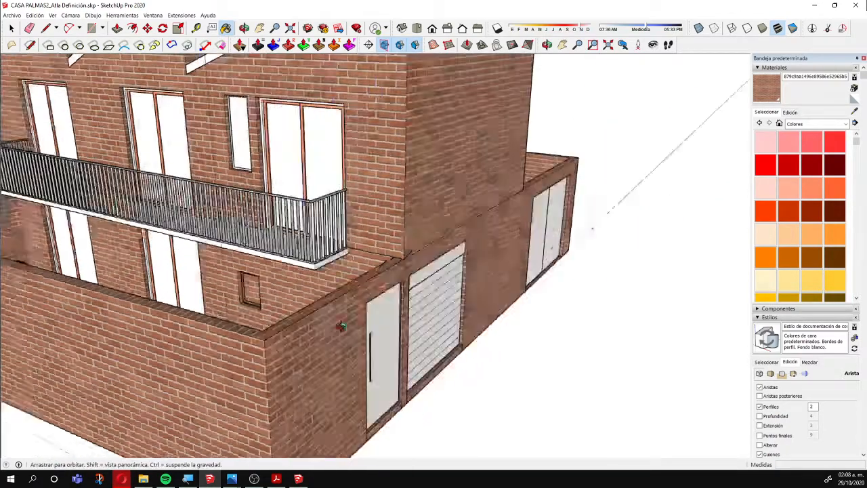
# - Examine the brick texture on the perimeter walls, façades and roof side of the house from several angles
pyautogui.moveTo(340, 326)
pyautogui.mouseDown(button='middle')
pyautogui.moveTo(178, 393)
pyautogui.moveTo(120, 346)
pyautogui.mouseUp(button='middle')
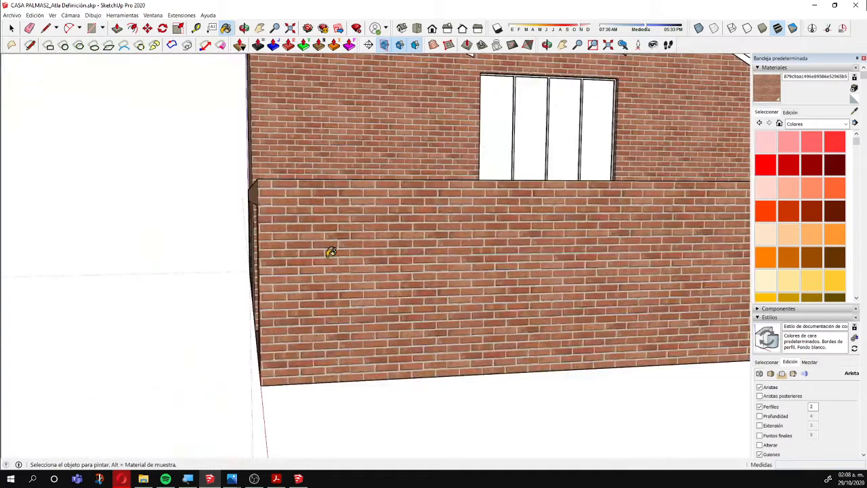
pyautogui.moveTo(330, 252)
pyautogui.mouseDown(button='middle')
pyautogui.moveTo(321, 284)
pyautogui.moveTo(368, 275)
pyautogui.moveTo(360, 271)
pyautogui.moveTo(344, 308)
pyautogui.moveTo(704, 310)
pyautogui.moveTo(765, 288)
pyautogui.mouseUp(button='middle')
pyautogui.scroll(-3, 368, 275)
pyautogui.press('space')
pyautogui.scroll(-1, 361, 246)
pyautogui.scroll(-2, 361, 245)
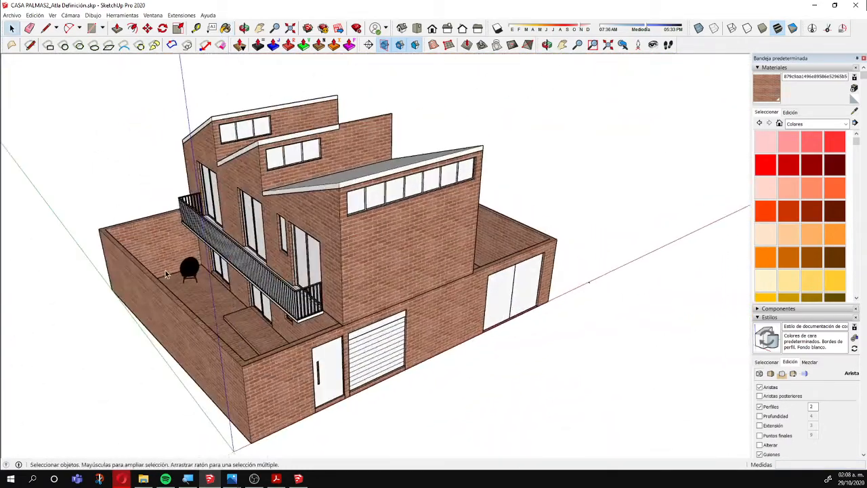
pyautogui.moveTo(165, 274); pyautogui.dragTo(170, 219, button='middle')
pyautogui.scroll(2, 170, 220)
pyautogui.scroll(2, 216, 187)
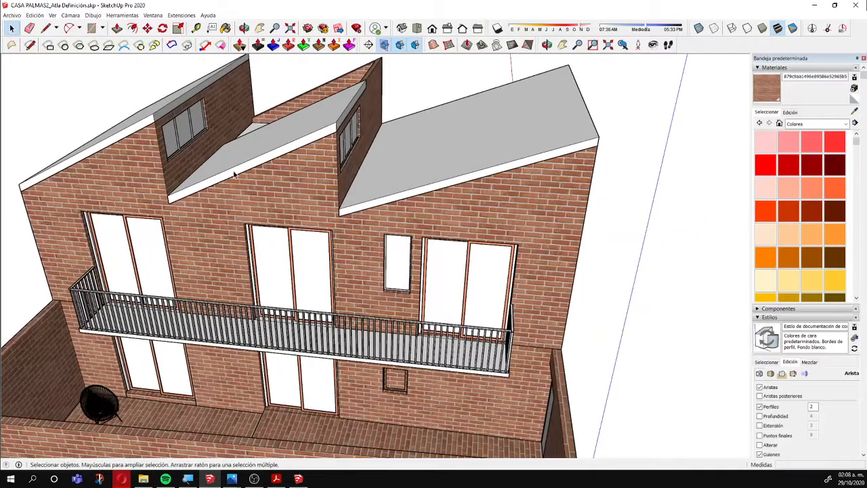
# - Try to paint the whole upper-storey group, including roofs and balcony, with the brick material
pyautogui.click(234, 175)
pyautogui.moveTo(233, 175)
pyautogui.mouseDown(button='middle')
pyautogui.moveTo(319, 199)
pyautogui.moveTo(329, 214)
pyautogui.mouseUp(button='middle')
pyautogui.press('b')
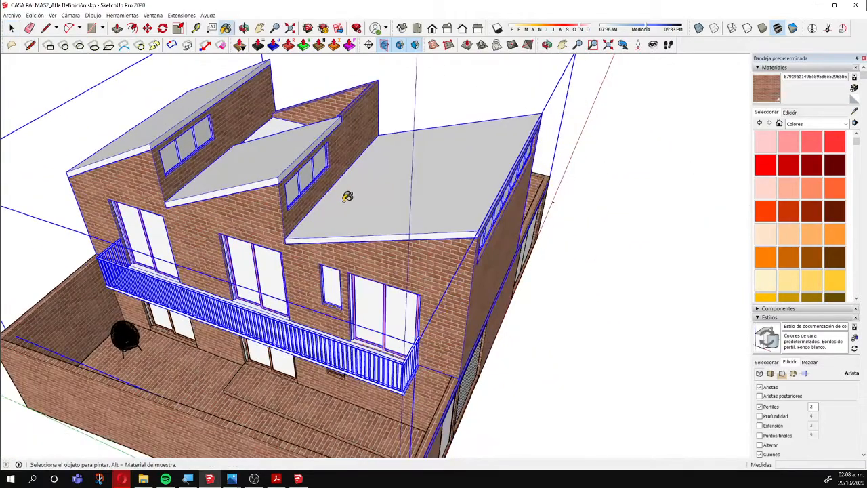
pyautogui.click(346, 197)
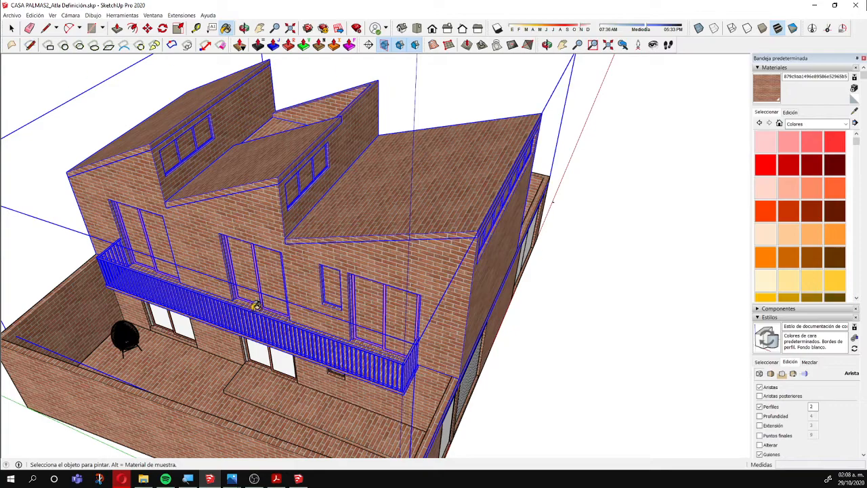
pyautogui.scroll(-2, 255, 302)
pyautogui.hotkey('ctrl', 'z')
pyautogui.press('space')
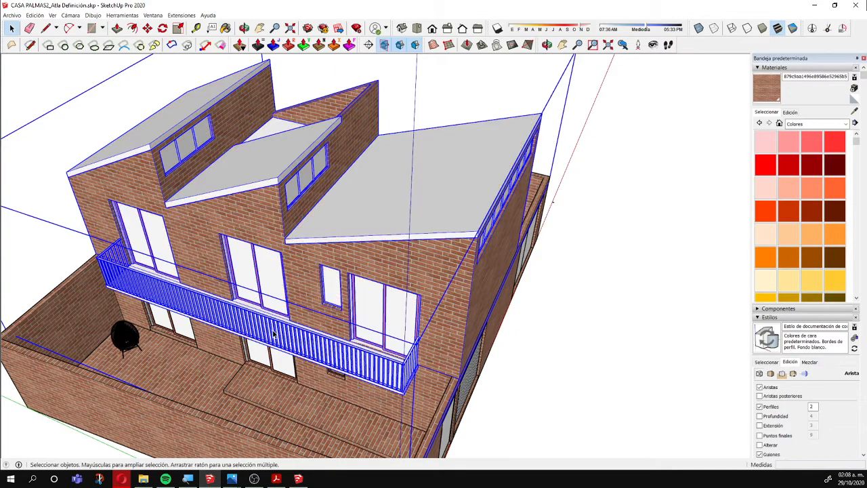
# - Undo the brick painting on the ground-floor and perimeter walls
pyautogui.scroll(5, 297, 311)
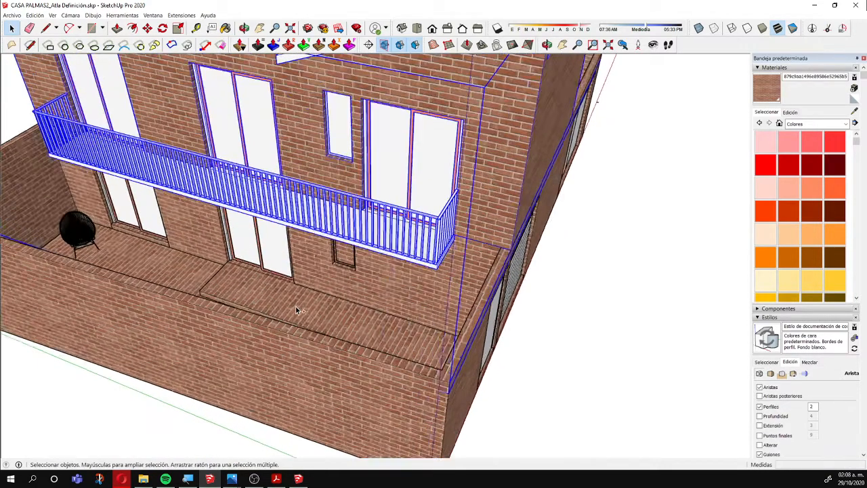
pyautogui.hotkey('ctrl', 'z')
pyautogui.hotkey('ctrl', 'z')
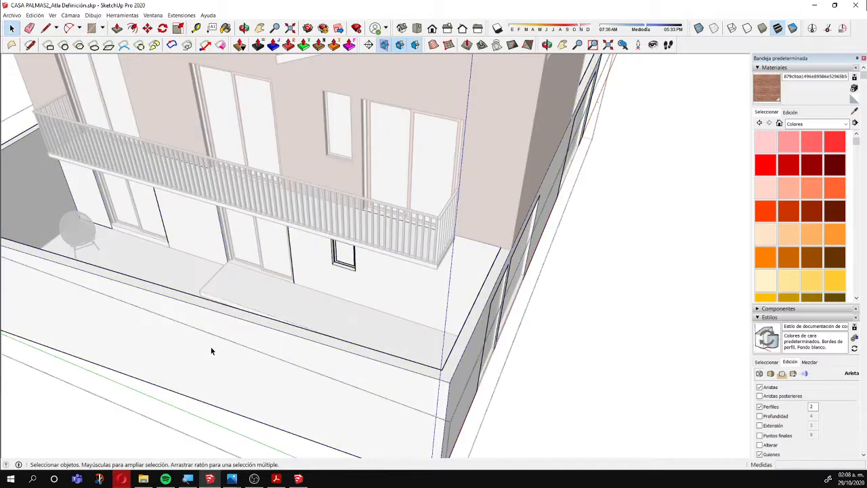
# - Try to paint the perimeter wall with the brick material inside the open ground-floor walls group
pyautogui.press('b')
pyautogui.click(212, 346)
pyautogui.moveTo(211, 346)
pyautogui.mouseDown(button='middle')
pyautogui.moveTo(264, 298)
pyautogui.moveTo(251, 358)
pyautogui.moveTo(286, 324)
pyautogui.mouseUp(button='middle')
pyautogui.hotkey('ctrl', 'z')
pyautogui.press('space')
pyautogui.tripleClick(266, 304)
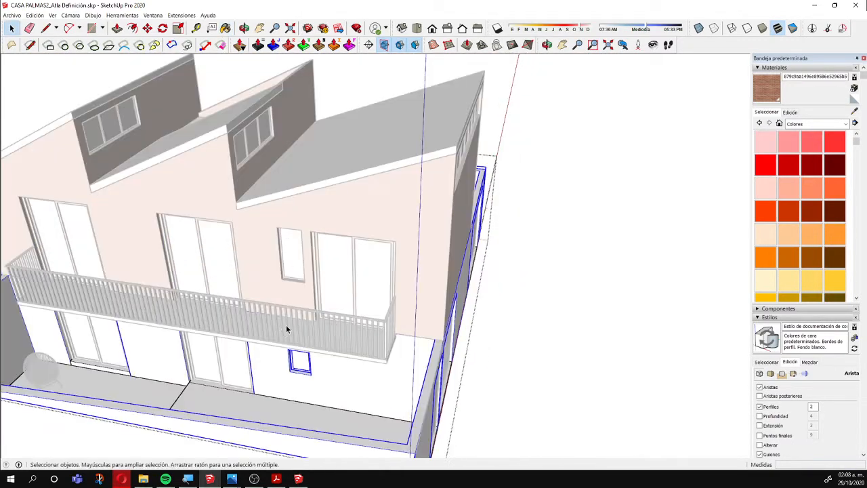
pyautogui.press('Escape')
# - Open the nested glass pane of the upper-floor balcony door beside the narrow window and select its entire geometry
pyautogui.scroll(3, 320, 292)
pyautogui.scroll(4, 320, 294)
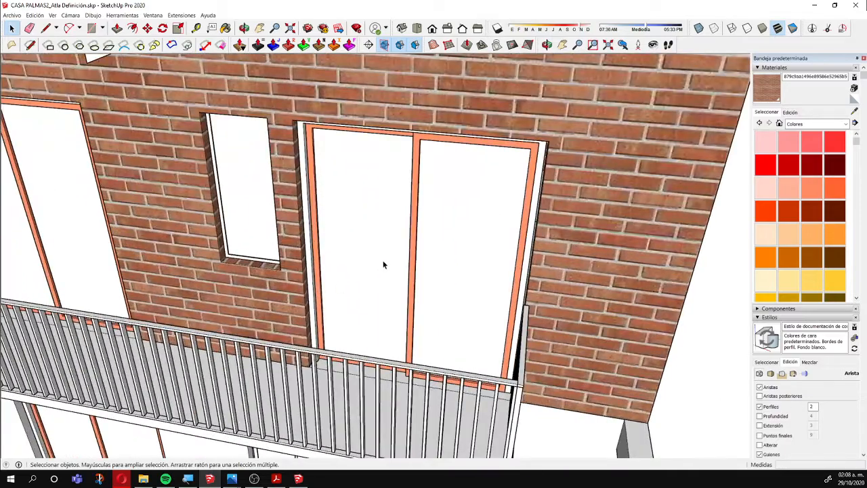
pyautogui.moveTo(383, 265)
pyautogui.mouseDown(button='middle')
pyautogui.moveTo(367, 251)
pyautogui.moveTo(397, 284)
pyautogui.moveTo(391, 275)
pyautogui.mouseUp(button='middle')
pyautogui.scroll(2, 378, 245)
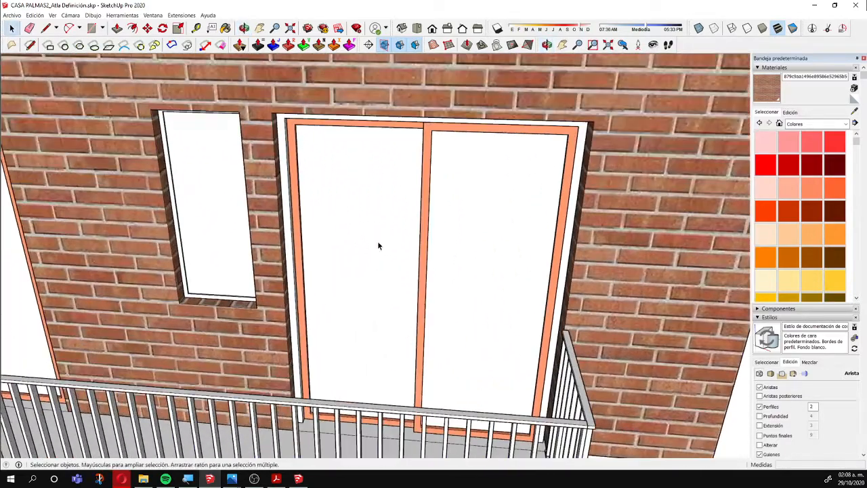
pyautogui.click(378, 246)
pyautogui.doubleClick(377, 246)
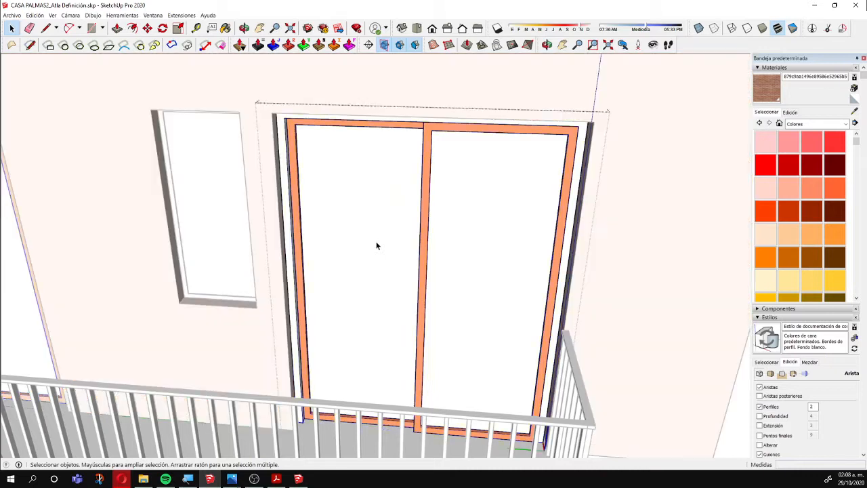
pyautogui.doubleClick(377, 246)
pyautogui.doubleClick(377, 246)
pyautogui.doubleClick(378, 246)
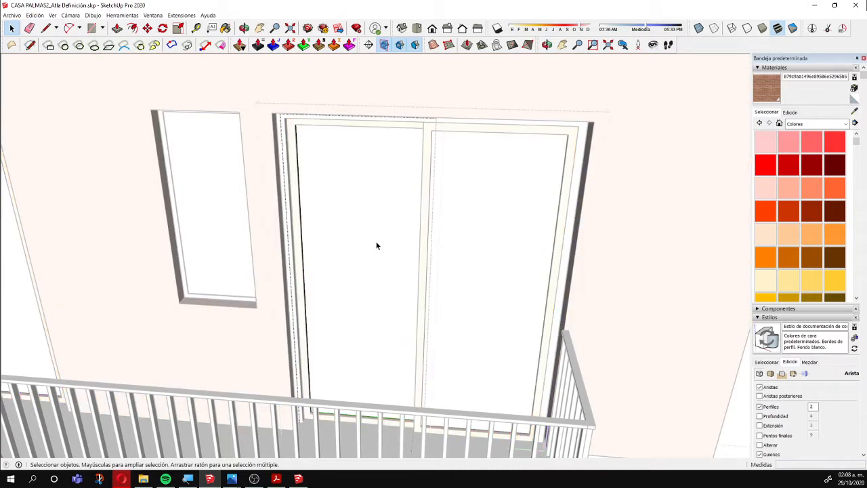
pyautogui.doubleClick(377, 246)
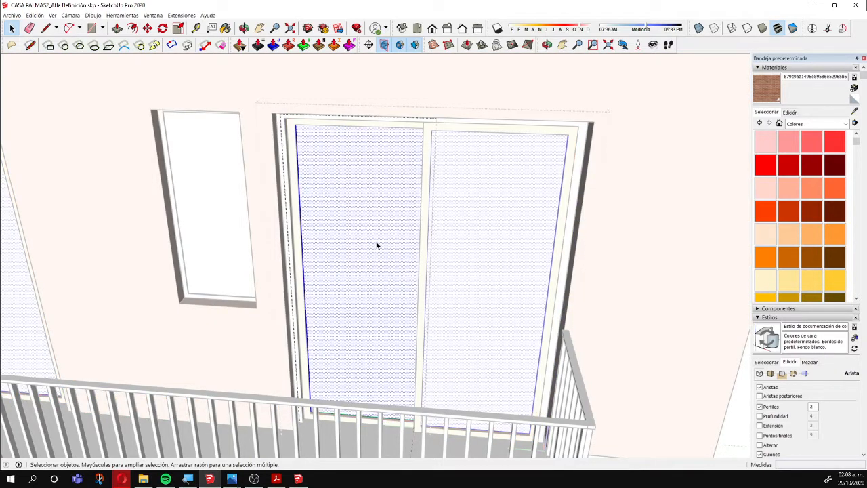
# - Paint the selected glass pane with Vidrio gris translúcido from the Vidrio y espejos collection
pyautogui.click(847, 124)
pyautogui.click(802, 241)
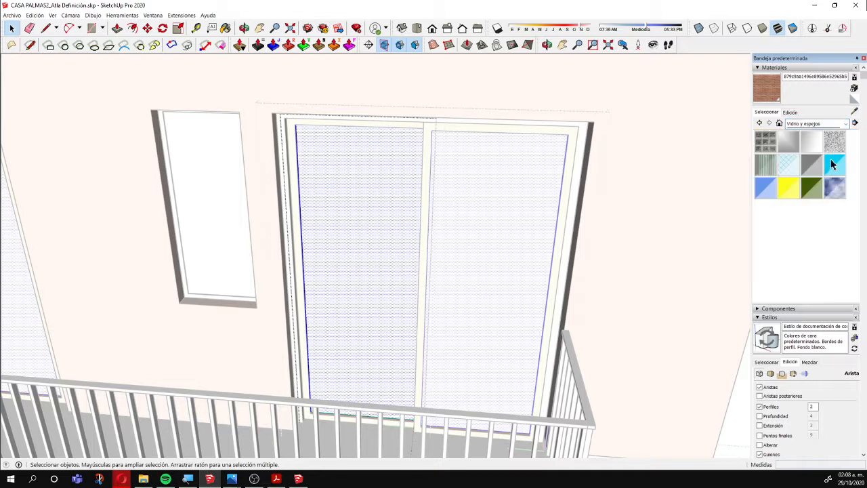
pyautogui.click(811, 165)
pyautogui.click(387, 272)
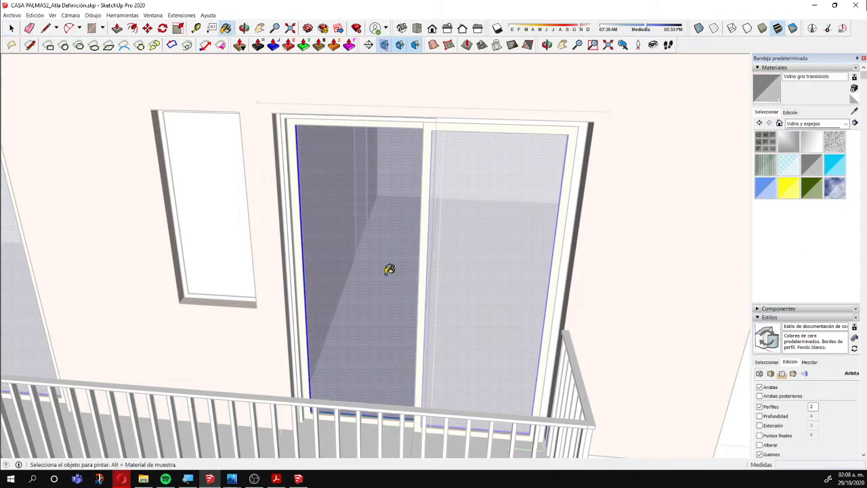
# - Paint the selected glass pane with Color H01 from the Colores collection and leave the pane's editing
pyautogui.click(810, 123)
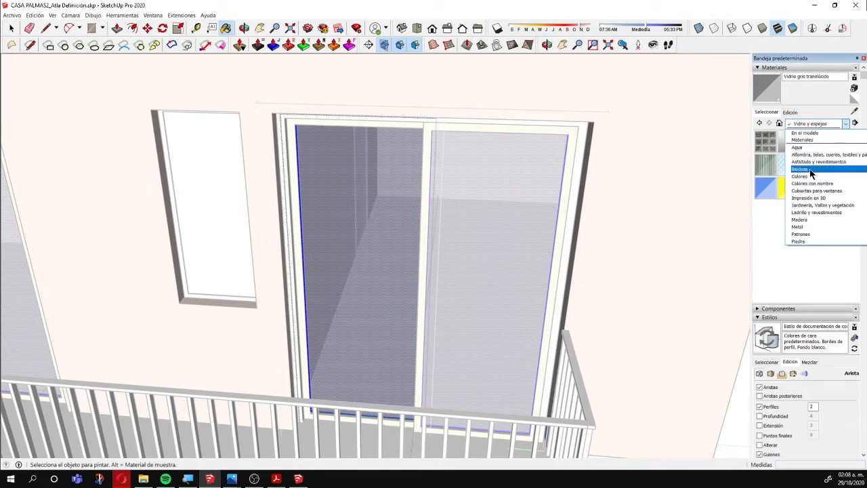
pyautogui.click(806, 176)
pyautogui.scroll(-5, 792, 203)
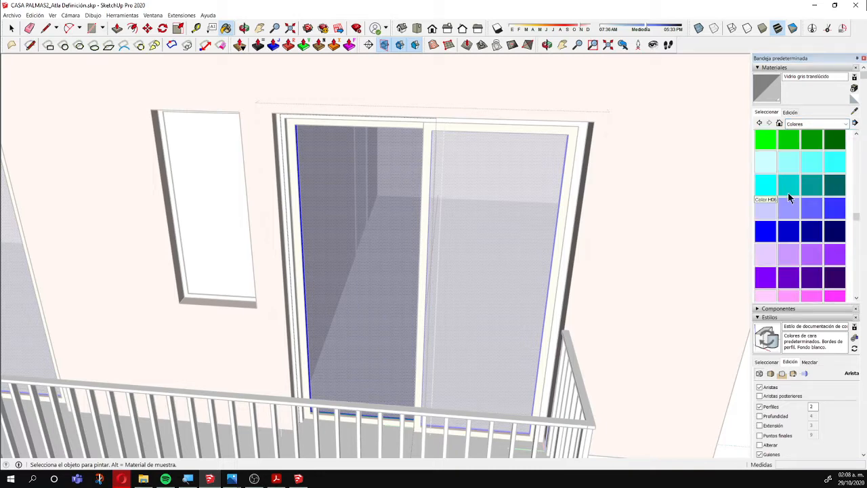
pyautogui.click(777, 164)
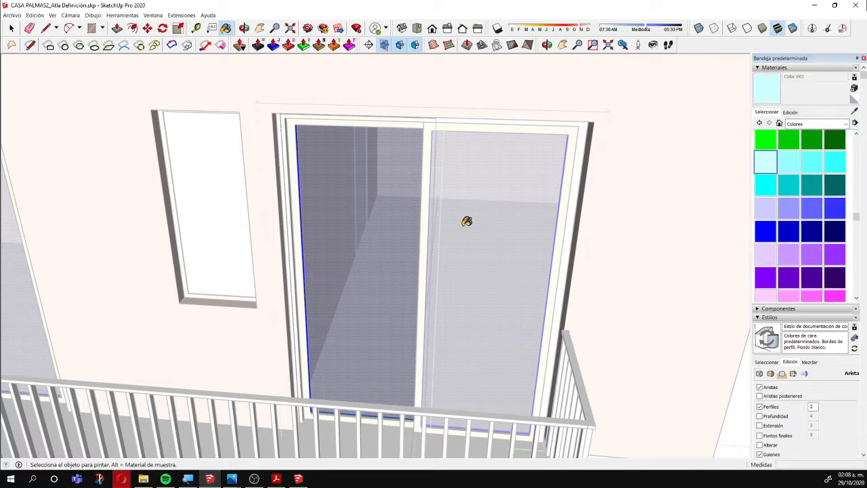
pyautogui.click(387, 235)
pyautogui.press('space')
pyautogui.press('Escape')
pyautogui.click(367, 249)
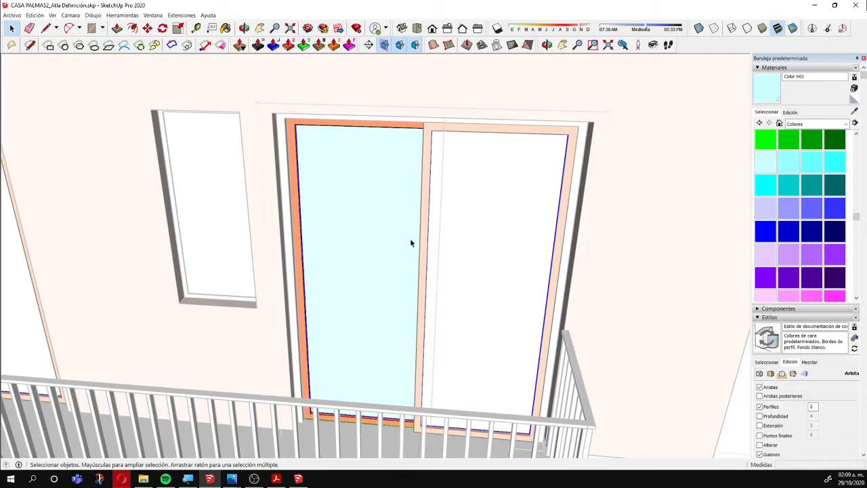
# - Set the opacity of the Color H01 material to 3
pyautogui.click(791, 112)
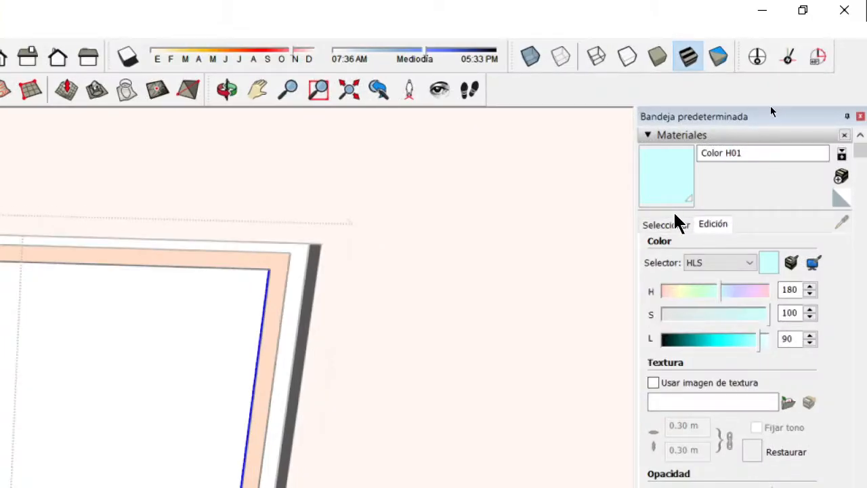
pyautogui.click(674, 225)
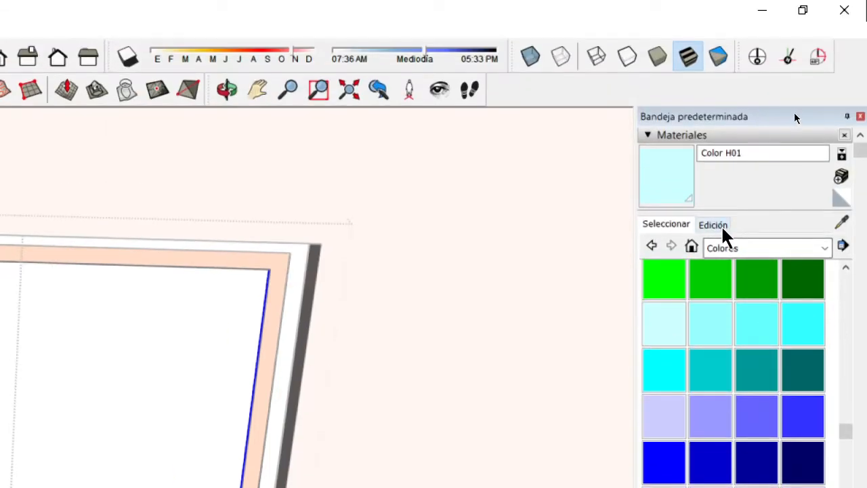
pyautogui.click(716, 225)
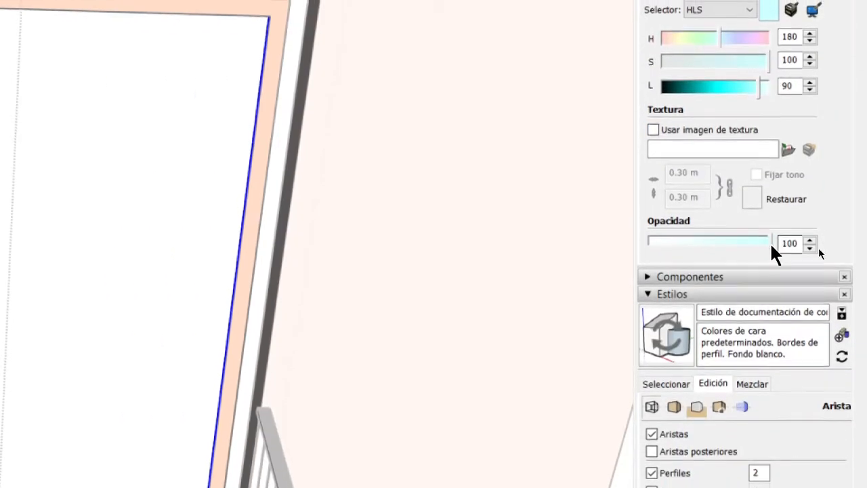
pyautogui.moveTo(769, 245); pyautogui.dragTo(656, 245)
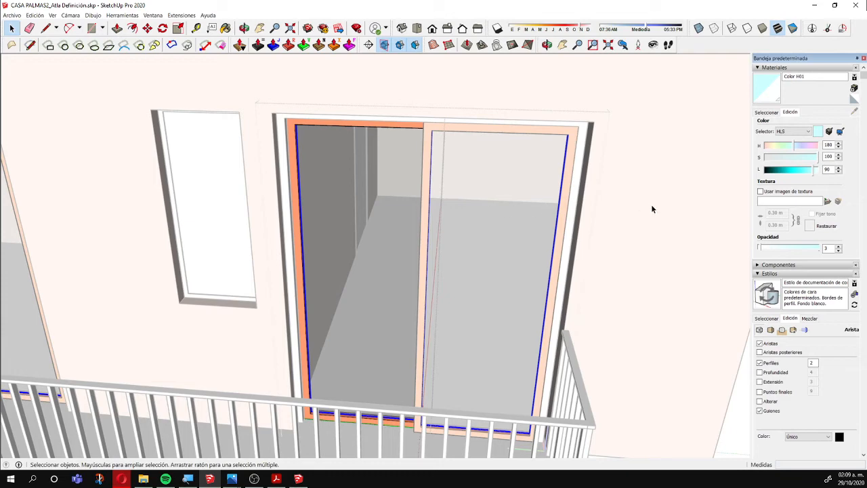
# - Check the transparent door panes from outside and switch the materials collection to En el modelo
pyautogui.scroll(-5, 476, 248)
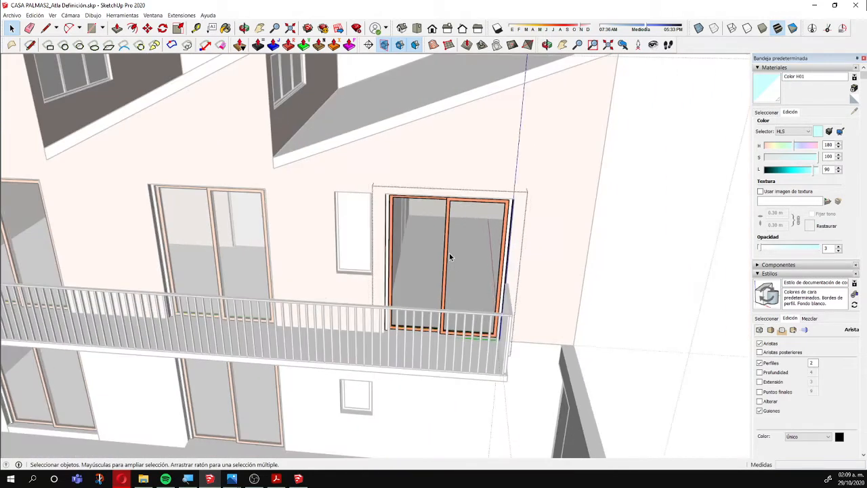
pyautogui.moveTo(449, 253); pyautogui.dragTo(337, 246, button='middle')
pyautogui.scroll(2, 292, 237)
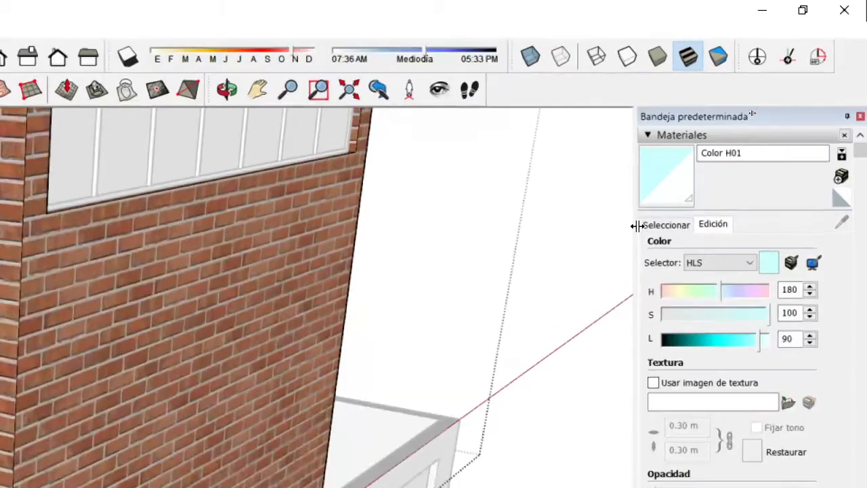
pyautogui.click(767, 112)
pyautogui.click(826, 248)
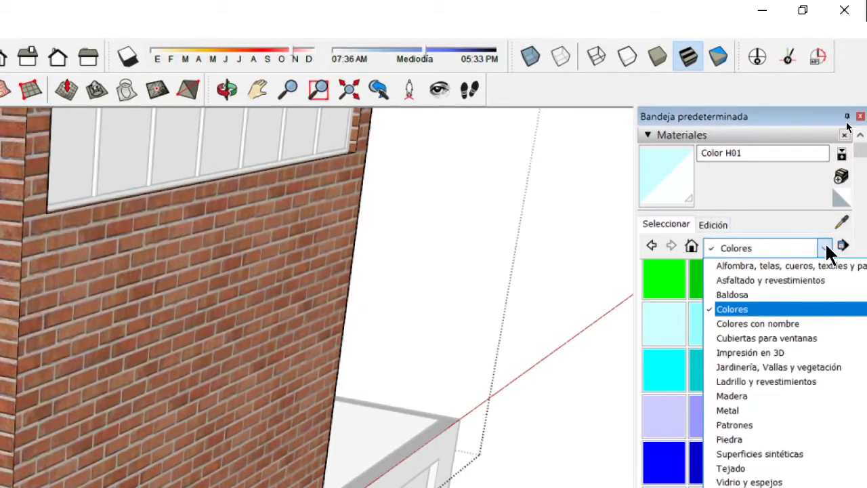
pyautogui.scroll(1, 768, 273)
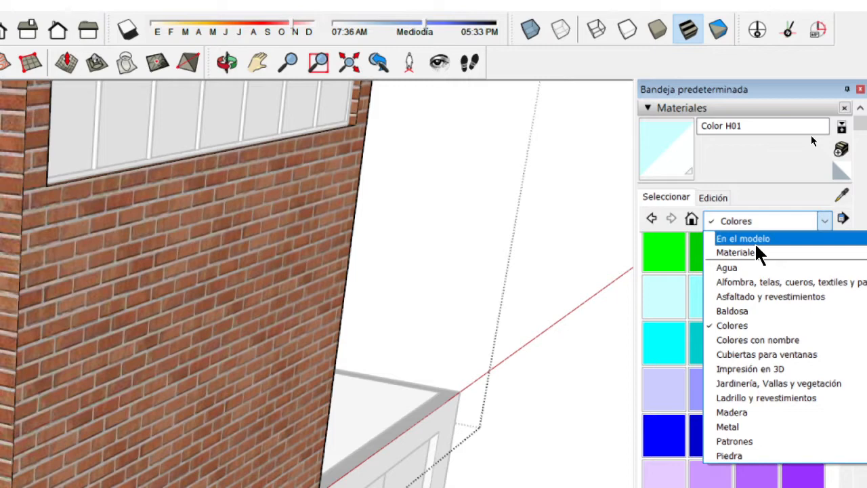
pyautogui.click(752, 240)
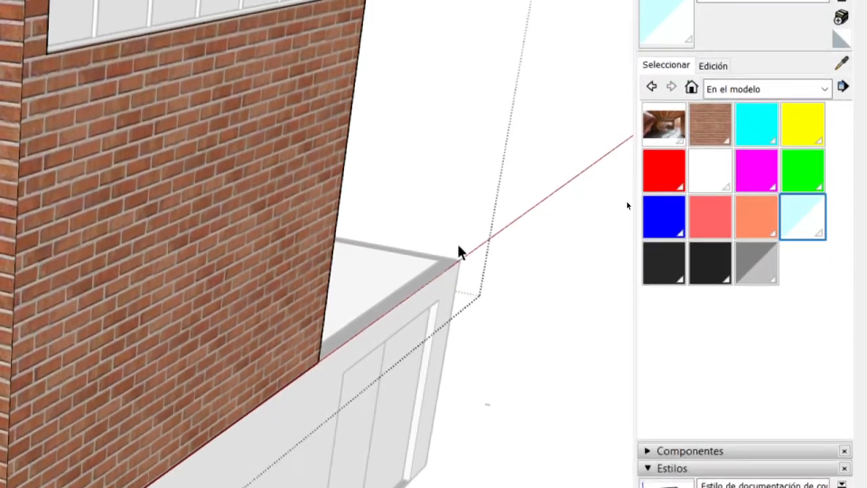
# - Paint the balcony railing with Color A03 from the model's materials and repaint it with Color B03
pyautogui.scroll(-4, 178, 354)
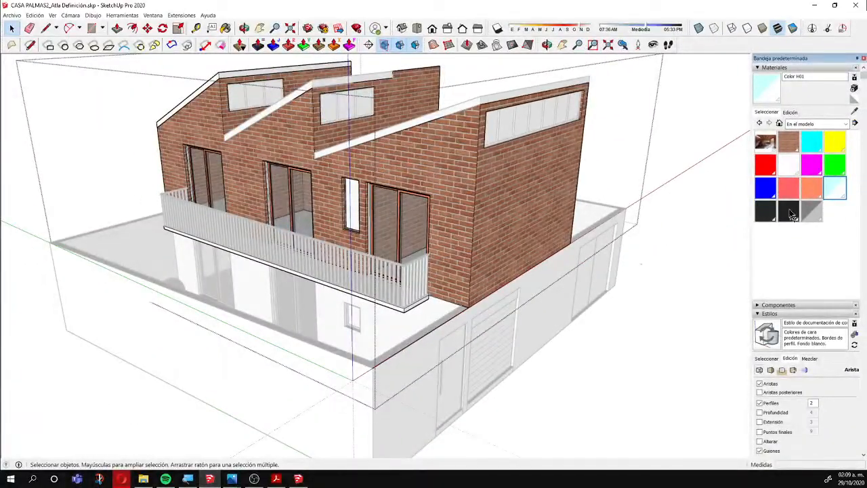
pyautogui.click(787, 191)
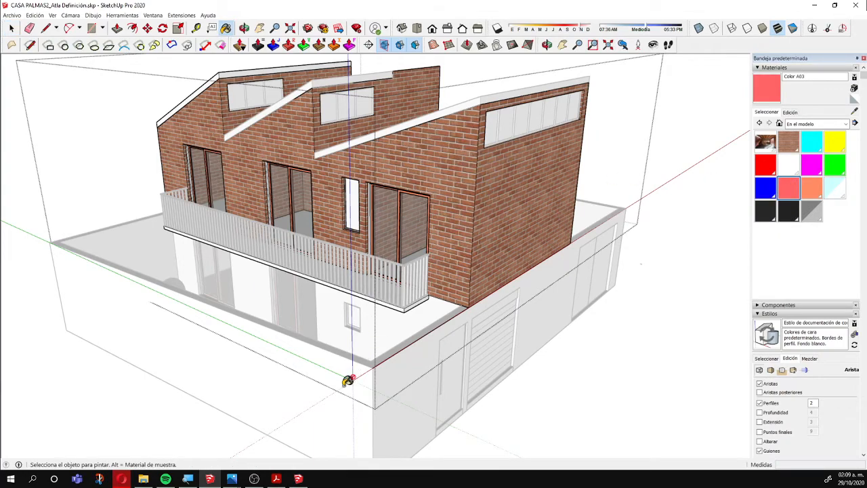
pyautogui.press('space')
pyautogui.click(342, 263)
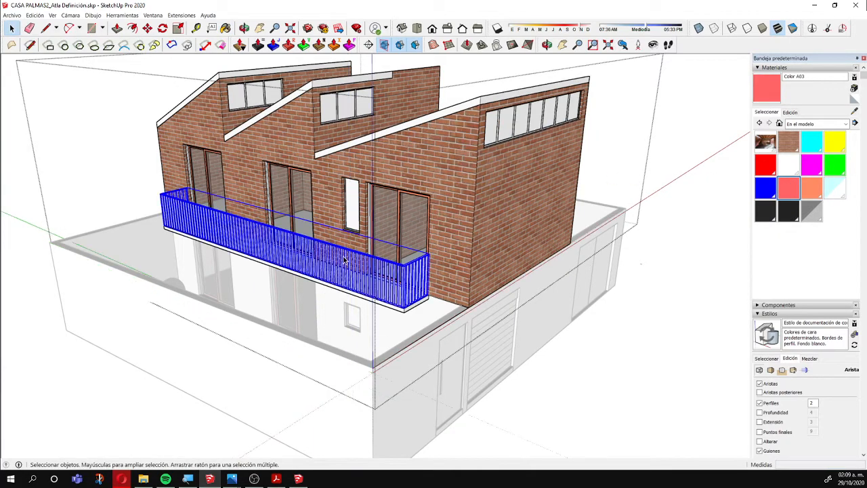
pyautogui.scroll(3, 345, 261)
pyautogui.scroll(3, 344, 260)
pyautogui.press('b')
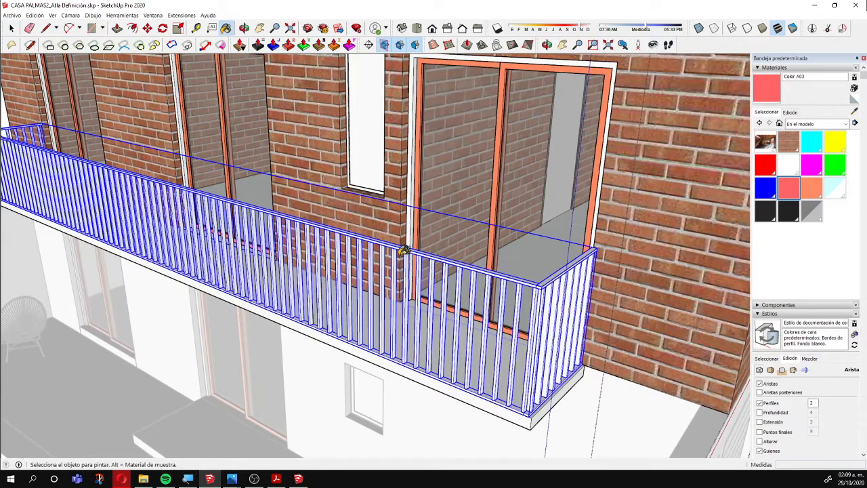
pyautogui.click(396, 248)
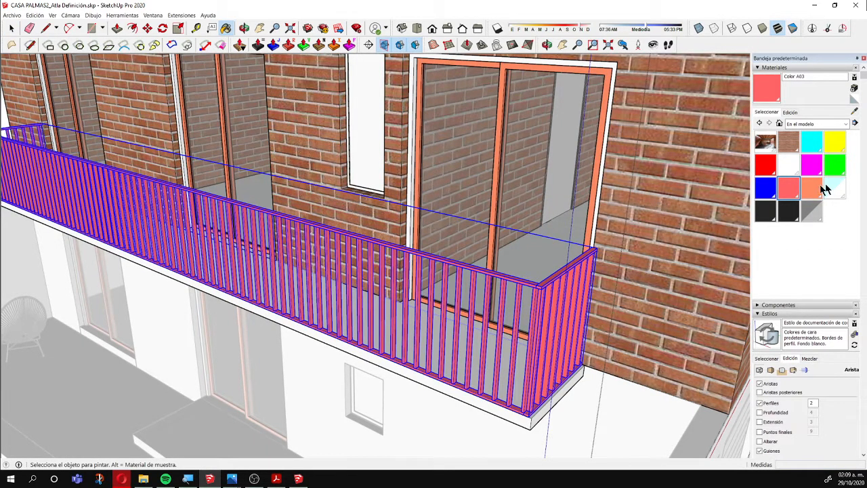
pyautogui.click(820, 187)
pyautogui.click(476, 268)
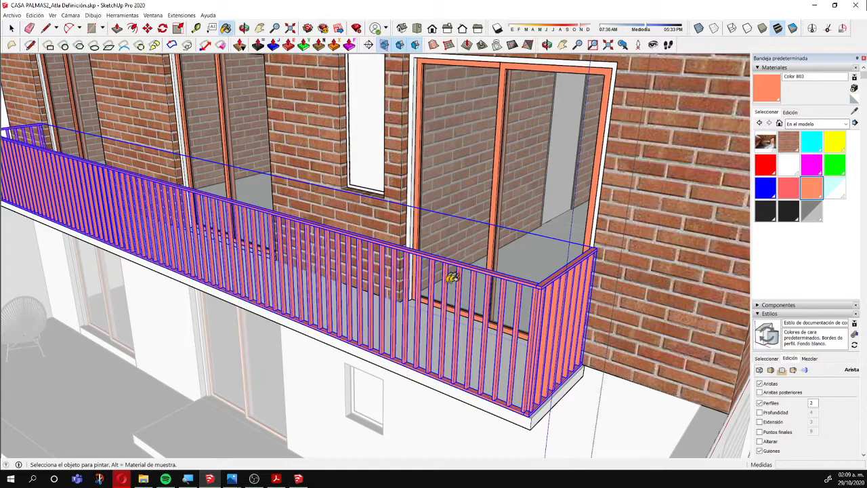
# - Edit the Color B03 material of the railing and door frames to hue 10, saturation 61 and lightness 68
pyautogui.press('space')
pyautogui.scroll(-2, 316, 230)
pyautogui.moveTo(317, 230); pyautogui.dragTo(250, 334, button='middle')
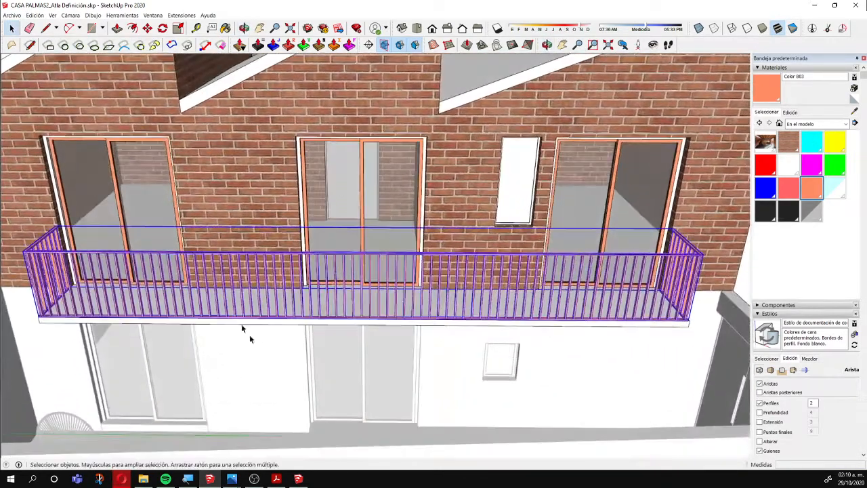
pyautogui.click(790, 111)
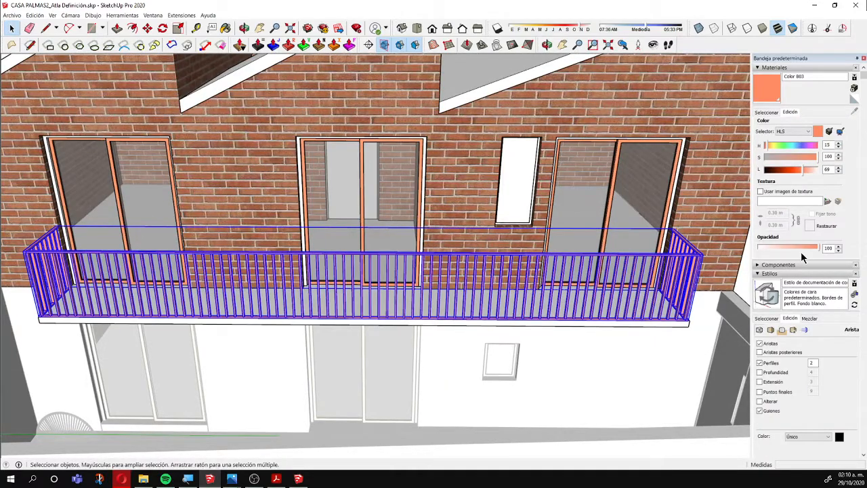
pyautogui.moveTo(814, 156); pyautogui.dragTo(802, 158)
pyautogui.scroll(2, 664, 278)
pyautogui.scroll(2, 698, 265)
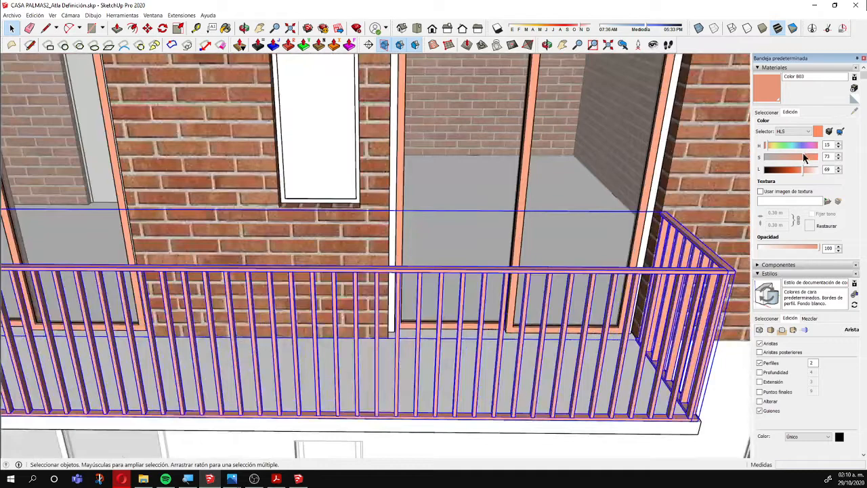
pyautogui.moveTo(797, 155)
pyautogui.mouseDown()
pyautogui.moveTo(769, 156)
pyautogui.moveTo(807, 174)
pyautogui.moveTo(800, 171)
pyautogui.mouseUp()
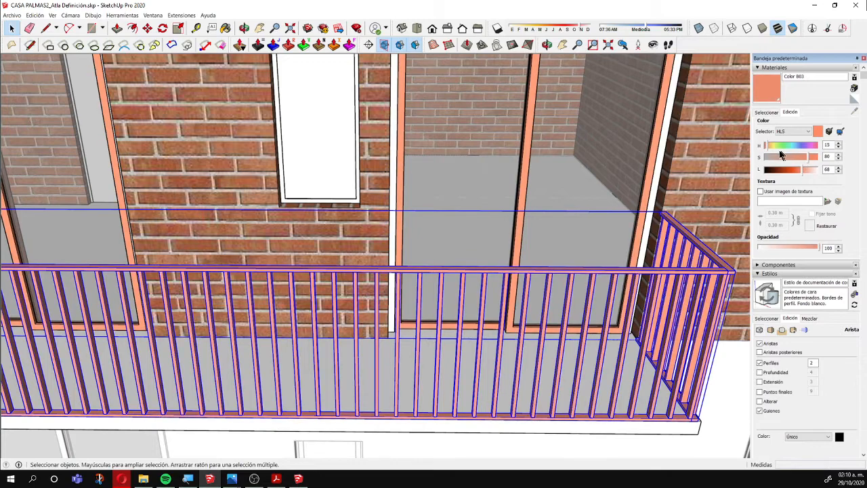
pyautogui.moveTo(767, 144); pyautogui.dragTo(765, 143)
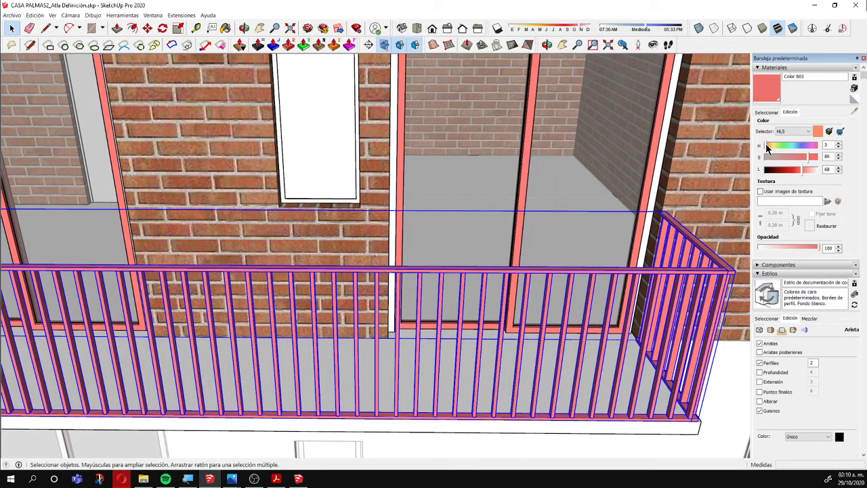
pyautogui.scroll(-4, 613, 201)
pyautogui.click(798, 157)
pyautogui.scroll(-1, 708, 203)
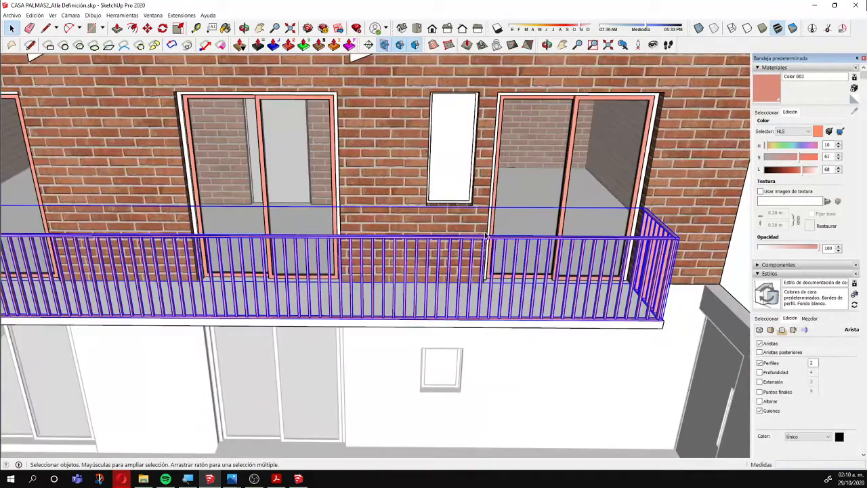
# - Deselect the railing and inspect the recoloured balcony, door frames and brick side wall from around the house
pyautogui.scroll(-2, 408, 267)
pyautogui.scroll(-1, 406, 277)
pyautogui.click(431, 319)
pyautogui.moveTo(432, 319); pyautogui.dragTo(319, 373, button='middle')
pyautogui.scroll(2, 270, 321)
pyautogui.moveTo(486, 219); pyautogui.dragTo(400, 211, button='middle')
pyautogui.scroll(-3, 535, 245)
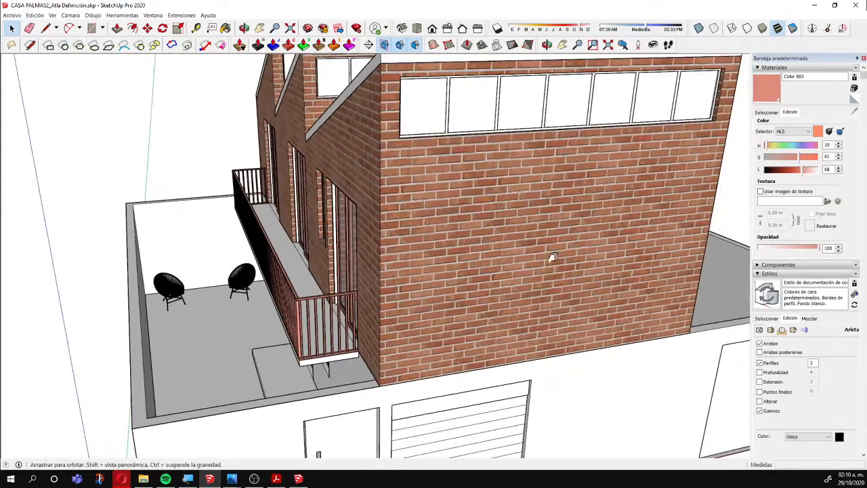
pyautogui.moveTo(551, 255); pyautogui.dragTo(460, 273, button='middle')
# - Open the nested groups of the upper-floor brick side wall and start positioning the texture on its face
pyautogui.click(458, 272)
pyautogui.doubleClick(458, 271)
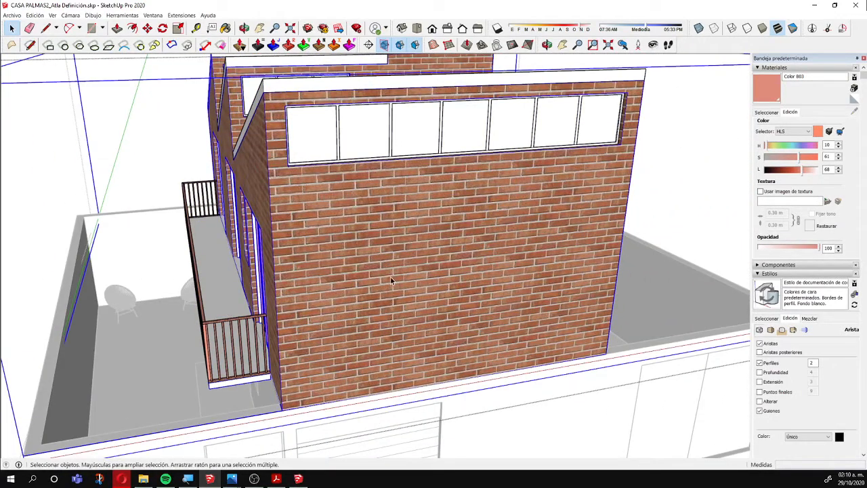
pyautogui.doubleClick(381, 259)
pyautogui.click(398, 242)
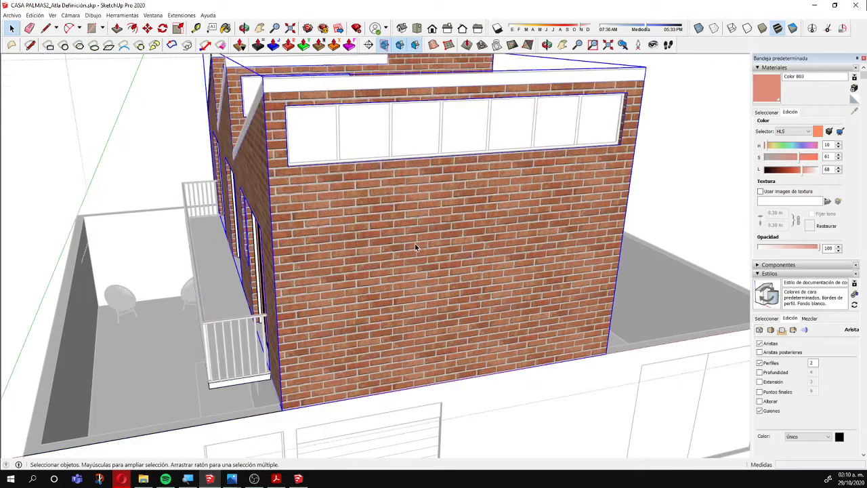
pyautogui.doubleClick(415, 246)
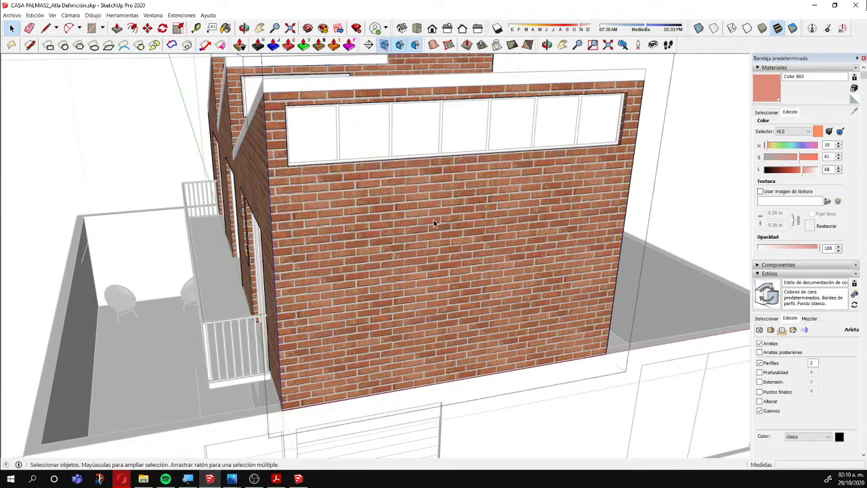
pyautogui.rightClick(327, 267)
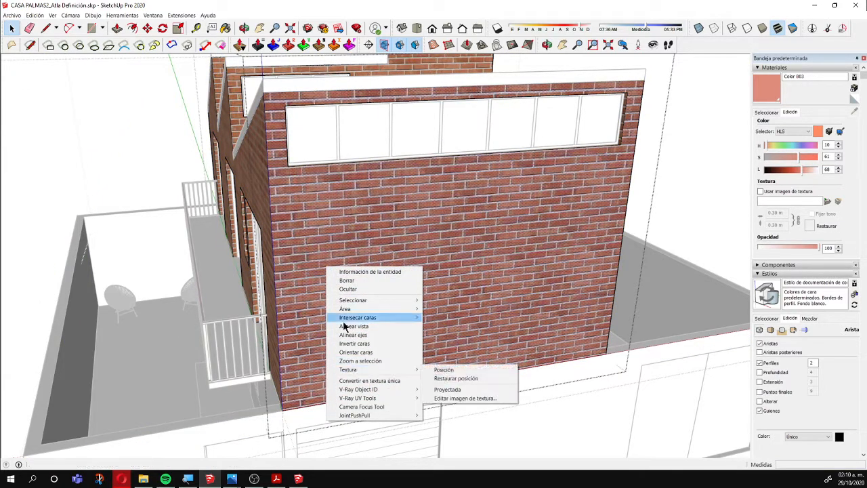
pyautogui.click(509, 182)
pyautogui.rightClick(432, 249)
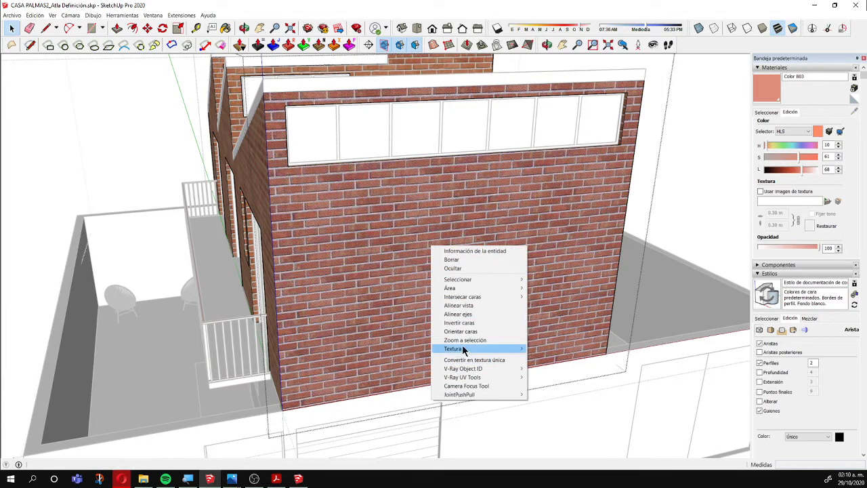
pyautogui.moveTo(465, 348)
pyautogui.click(548, 349)
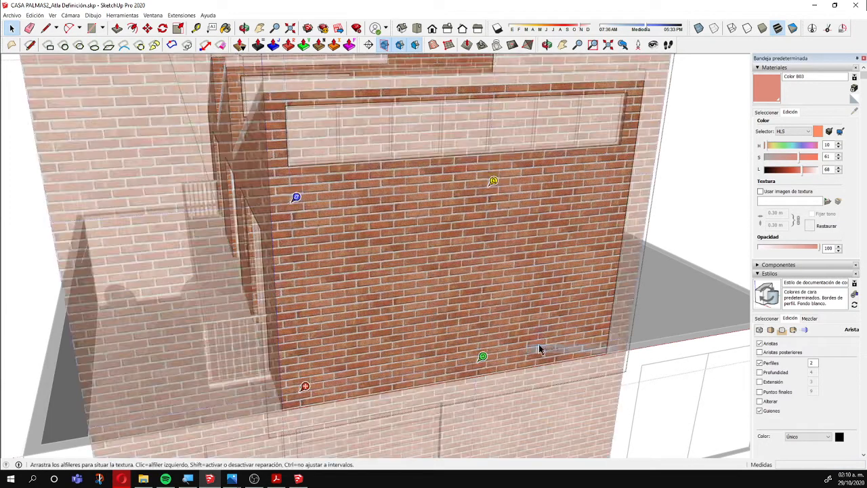
# - Rotate, shift and perspective-distort the side wall's brick texture with its position pins and accept the placement
pyautogui.scroll(-2, 542, 311)
pyautogui.moveTo(463, 254); pyautogui.dragTo(487, 243)
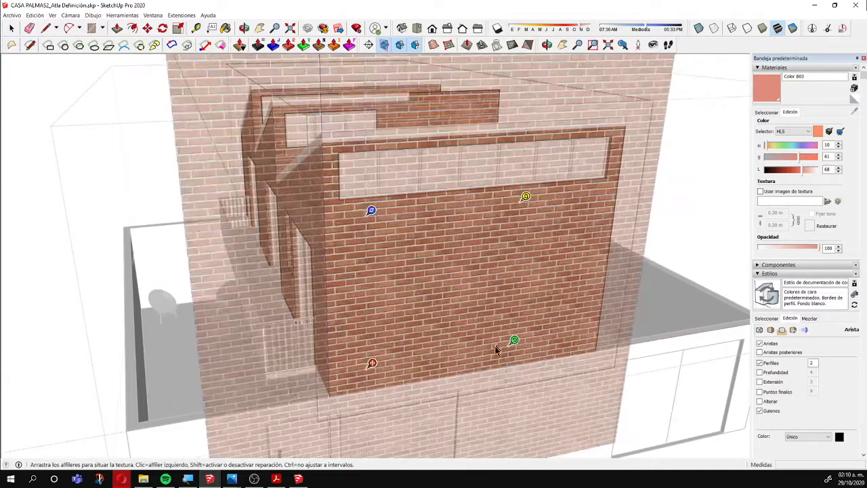
pyautogui.moveTo(514, 340); pyautogui.dragTo(482, 273)
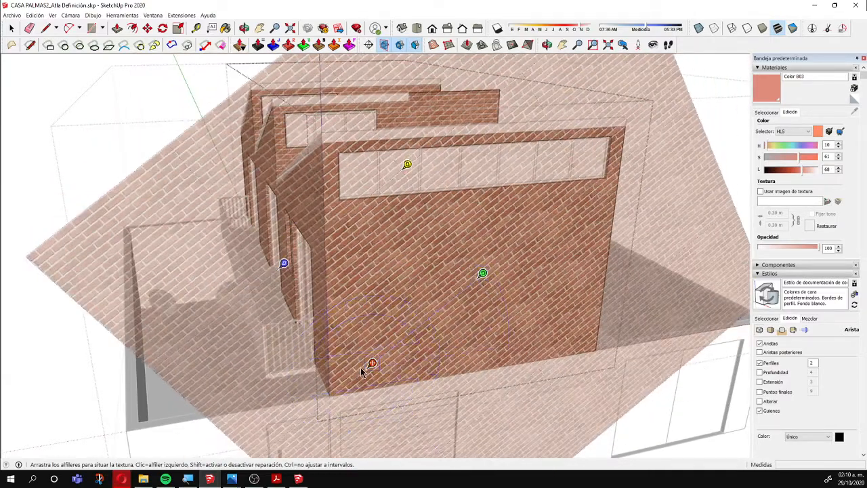
pyautogui.moveTo(418, 362); pyautogui.dragTo(537, 353)
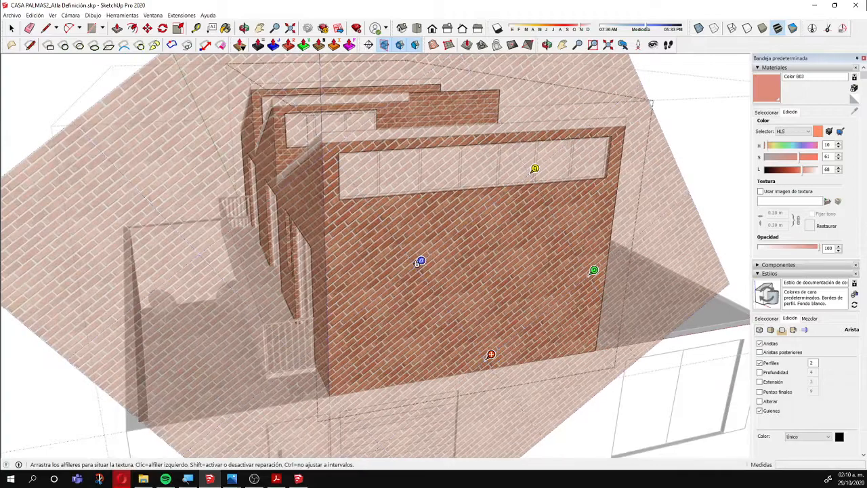
pyautogui.moveTo(397, 233); pyautogui.dragTo(402, 262)
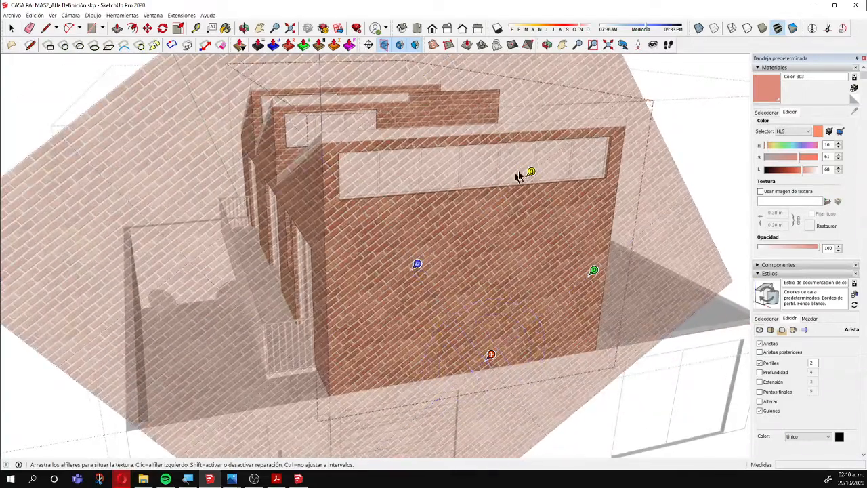
pyautogui.moveTo(531, 171); pyautogui.dragTo(463, 258)
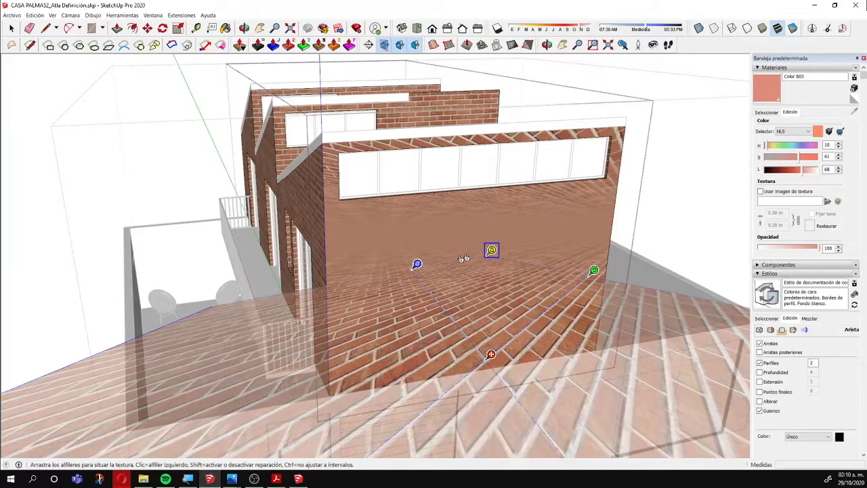
pyautogui.click(183, 258)
pyautogui.moveTo(392, 257); pyautogui.dragTo(433, 232, button='middle')
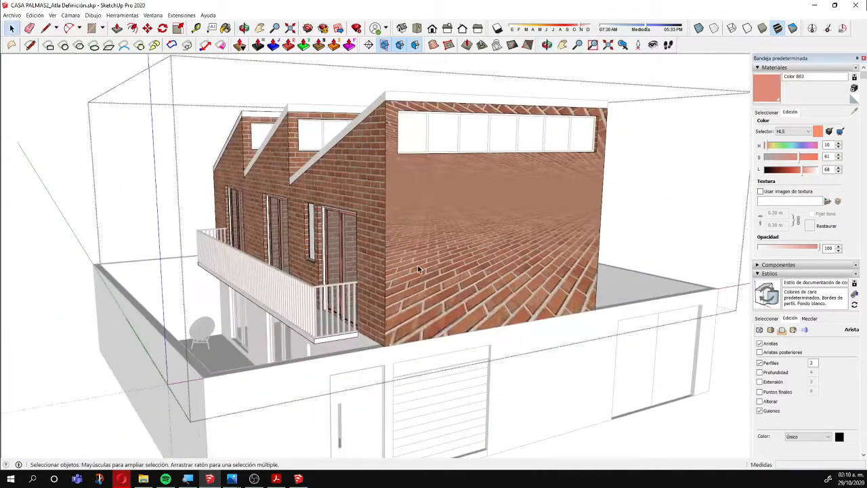
pyautogui.scroll(2, 376, 277)
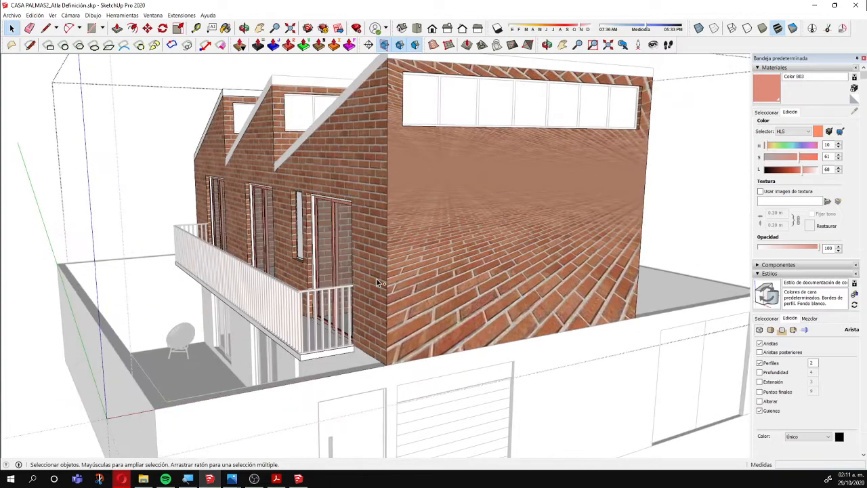
# - Undo the texture distortion on the brick side wall and leave the wall group's editing
pyautogui.hotkey('ctrl', 'z')
pyautogui.hotkey('ctrl', 'z')
pyautogui.scroll(-3, 341, 269)
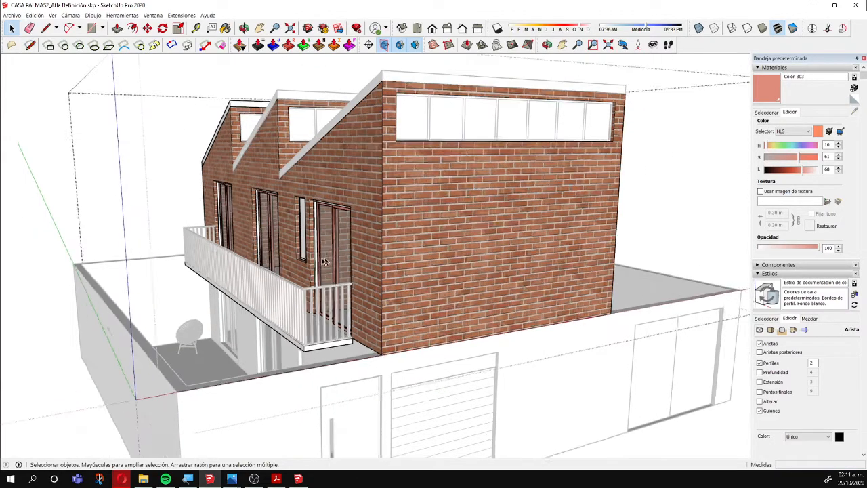
pyautogui.moveTo(380, 275); pyautogui.dragTo(569, 308, button='middle')
pyautogui.click(369, 298)
pyautogui.press('Escape')
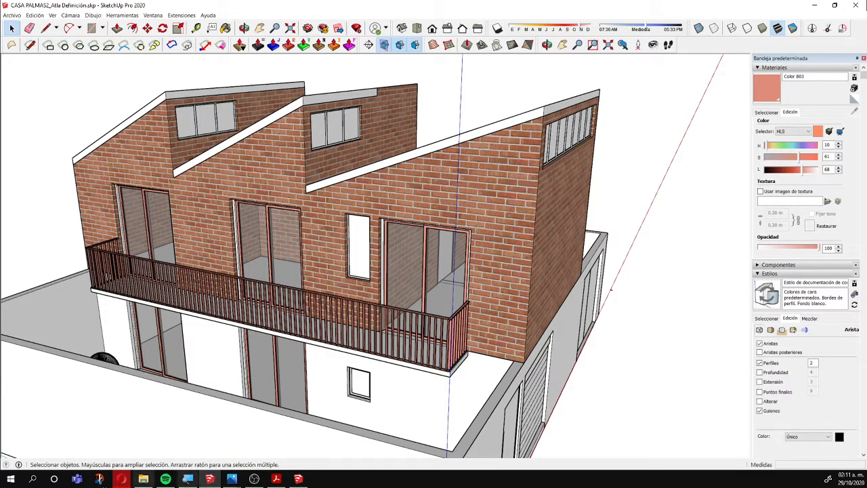
# - Switch to Pinterest in the browser and search for "collage architecture"
pyautogui.click(122, 478)
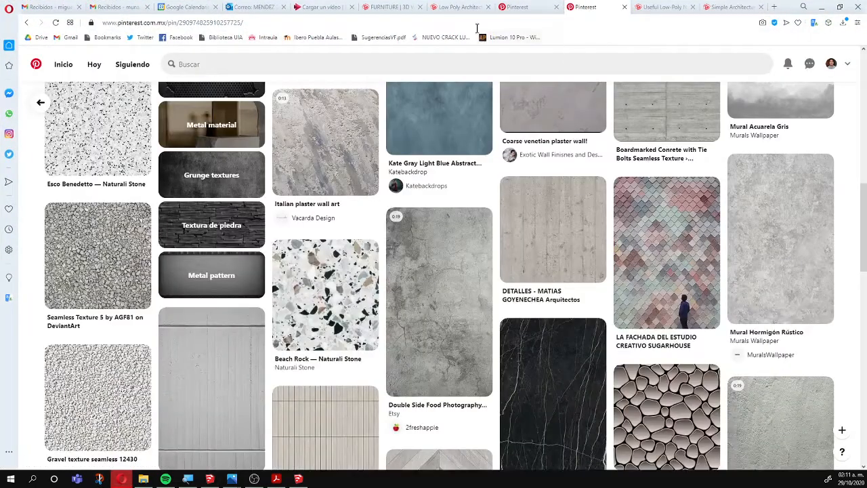
pyautogui.click(420, 65)
pyautogui.write('collage archi')
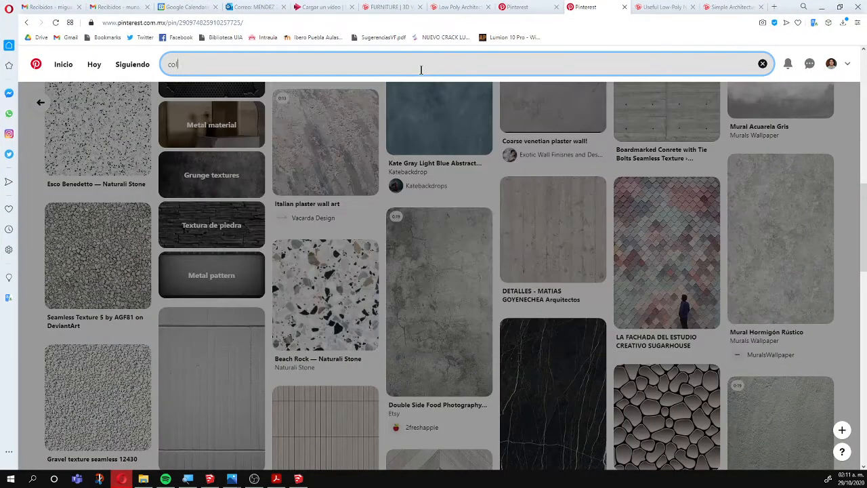
pyautogui.write('tecture')
pyautogui.press('Return')
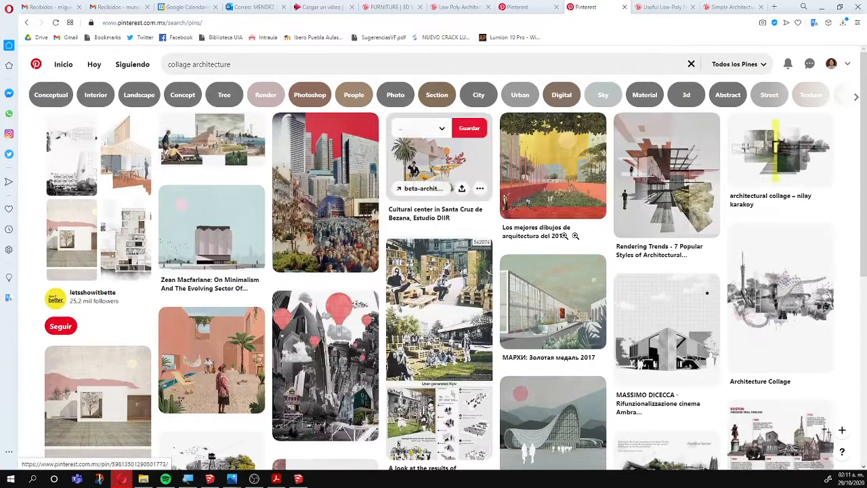
# - Open the pin "Los mejores dibujos de arquitectura del 2019" and browse its similar images for collage references
pyautogui.click(564, 179)
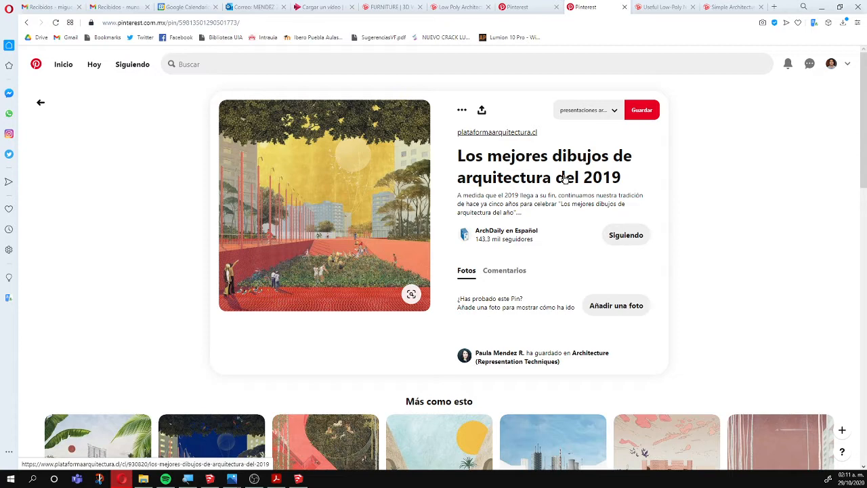
pyautogui.scroll(-3, 575, 165)
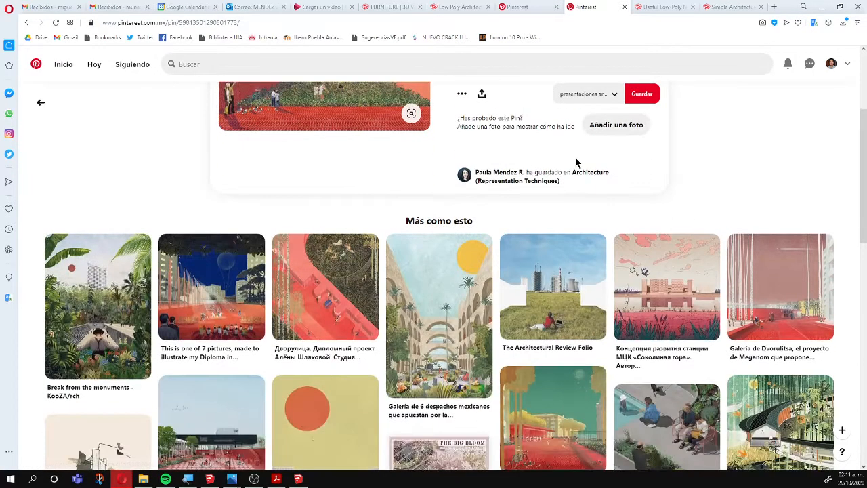
pyautogui.scroll(-6, 650, 278)
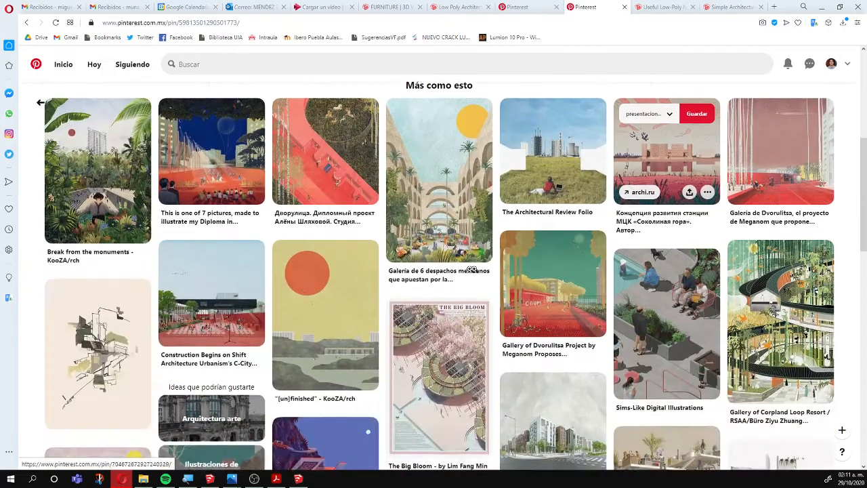
pyautogui.scroll(4, 439, 271)
pyautogui.scroll(-6, 387, 316)
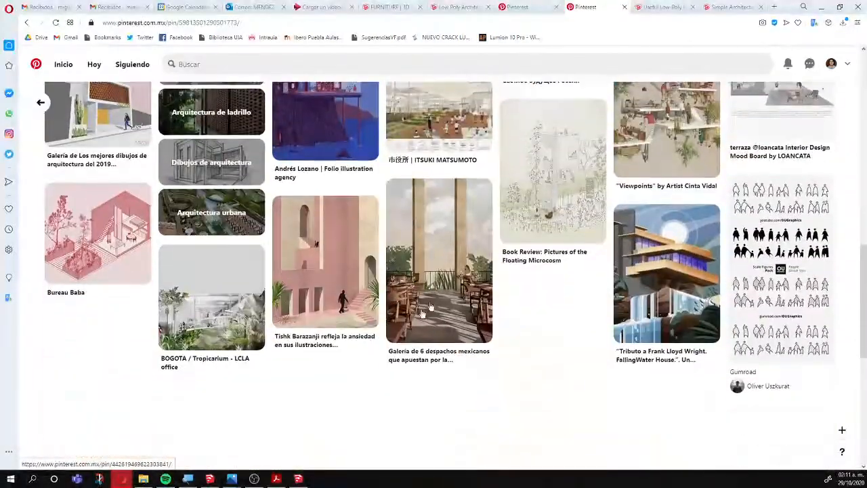
# - Open the pink-walled surrealist illustration pin and the IGNANT arched-paintings pin and browse their similar images for colour references
pyautogui.click(339, 271)
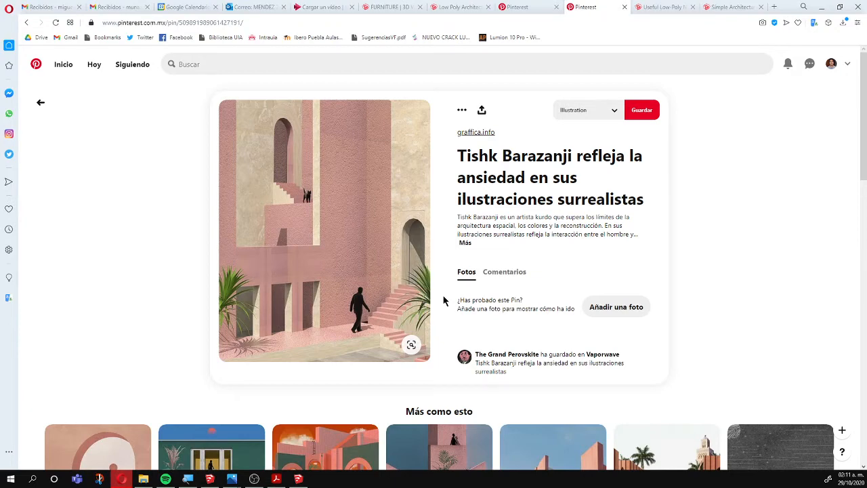
pyautogui.scroll(-4, 444, 300)
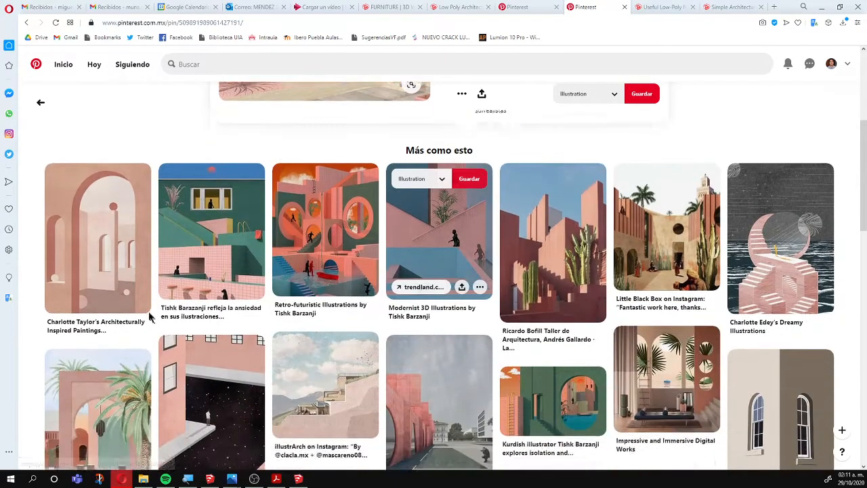
pyautogui.click(117, 285)
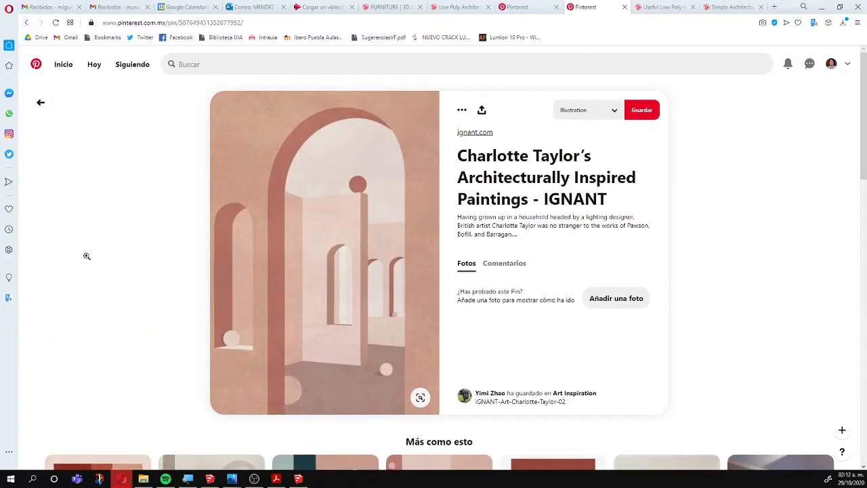
pyautogui.scroll(-3, 126, 239)
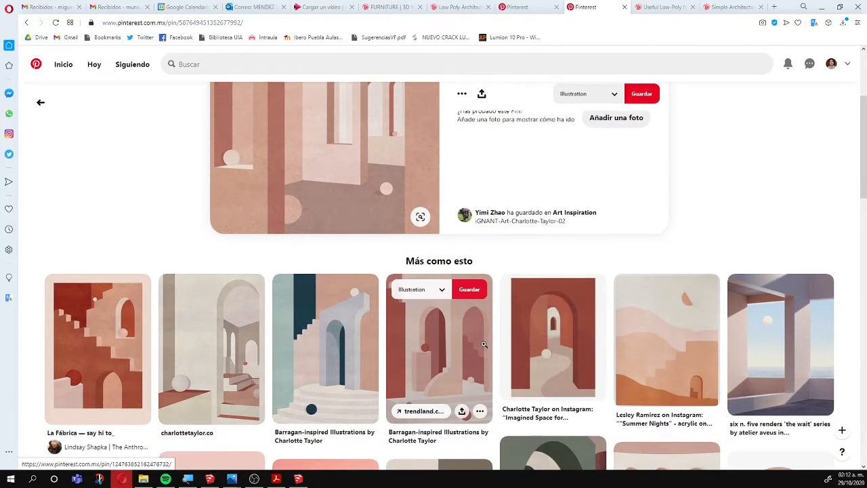
pyautogui.scroll(-3, 484, 344)
pyautogui.scroll(6, 316, 309)
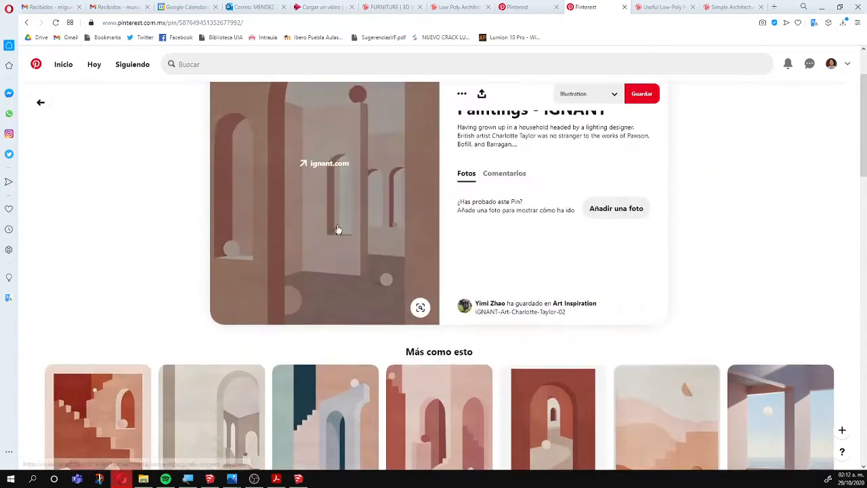
pyautogui.click(248, 64)
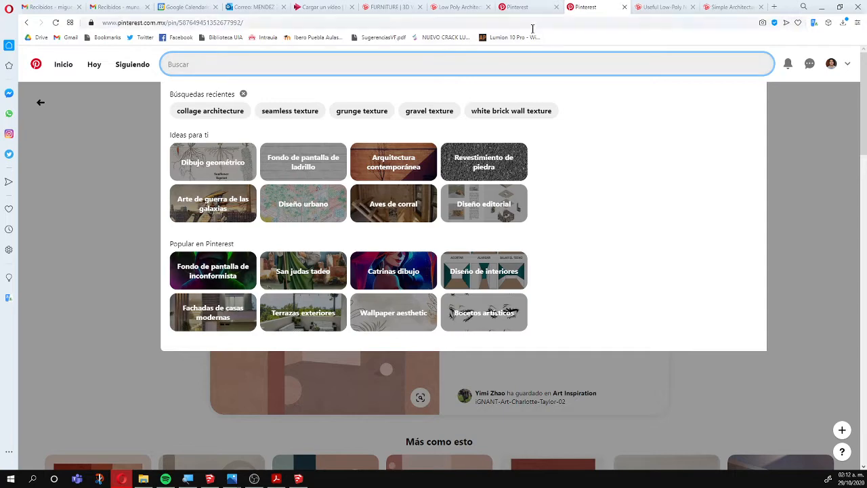
# - Return to SketchUp and save the brick-textured house model as a new file named CASA PALMAS2_Texturas
pyautogui.click(826, 9)
pyautogui.scroll(-2, 518, 261)
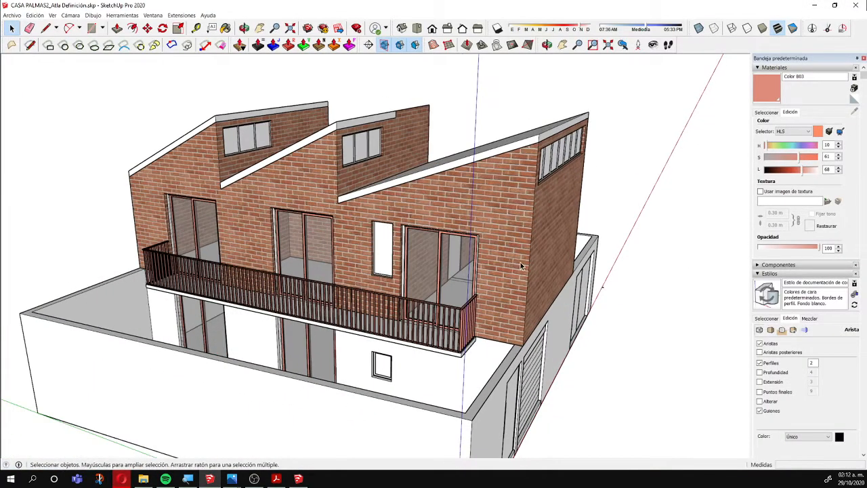
pyautogui.moveTo(526, 260); pyautogui.dragTo(377, 275, button='middle')
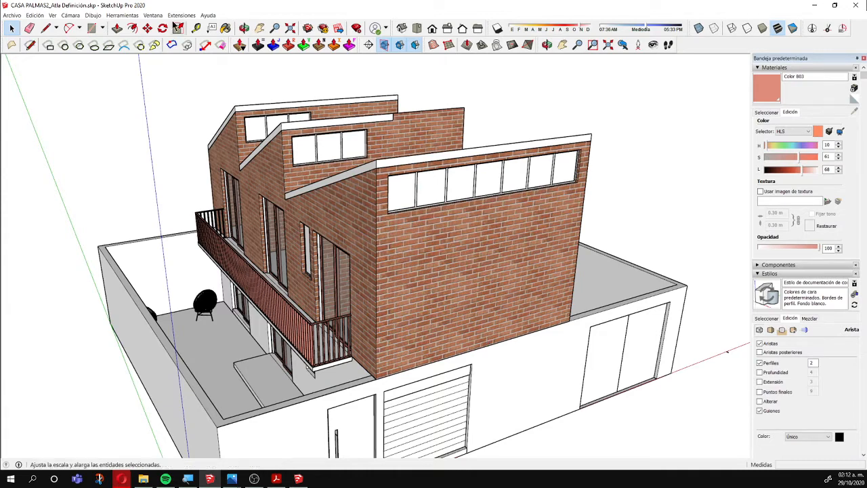
pyautogui.click(12, 15)
pyautogui.click(33, 65)
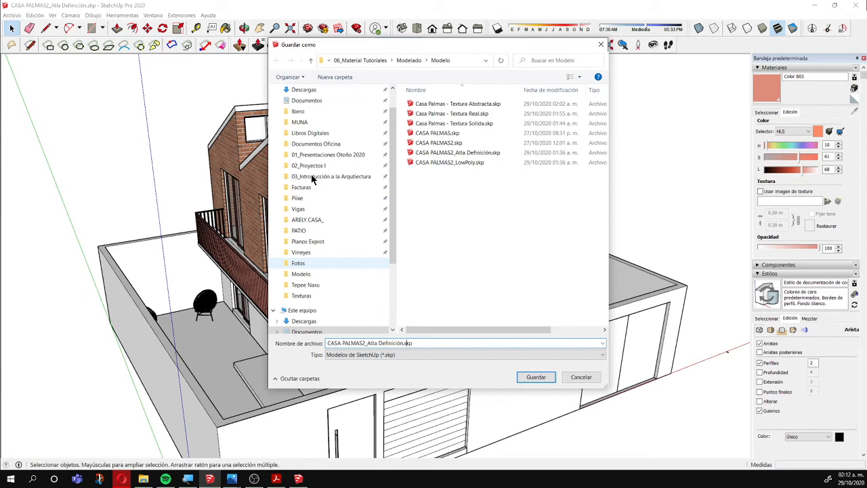
pyautogui.press('BackSpace')
pyautogui.press('BackSpace')
pyautogui.press('BackSpace')
pyautogui.press('BackSpace')
pyautogui.press('BackSpace')
pyautogui.press('BackSpace')
pyautogui.press('BackSpace')
pyautogui.press('BackSpace')
pyautogui.press('BackSpace')
pyautogui.press('BackSpace')
pyautogui.press('BackSpace')
pyautogui.press('BackSpace')
pyautogui.press('BackSpace')
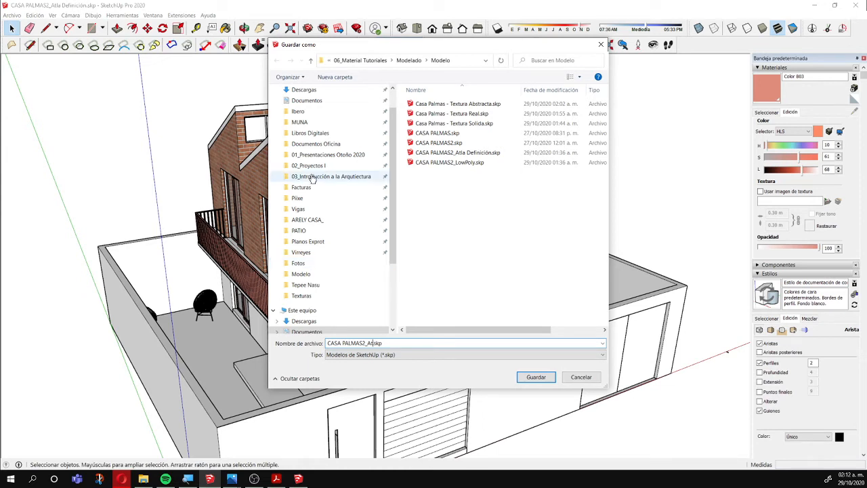
pyautogui.press('BackSpace')
pyautogui.press('BackSpace')
pyautogui.write('Tutorial')
pyautogui.press('Return')
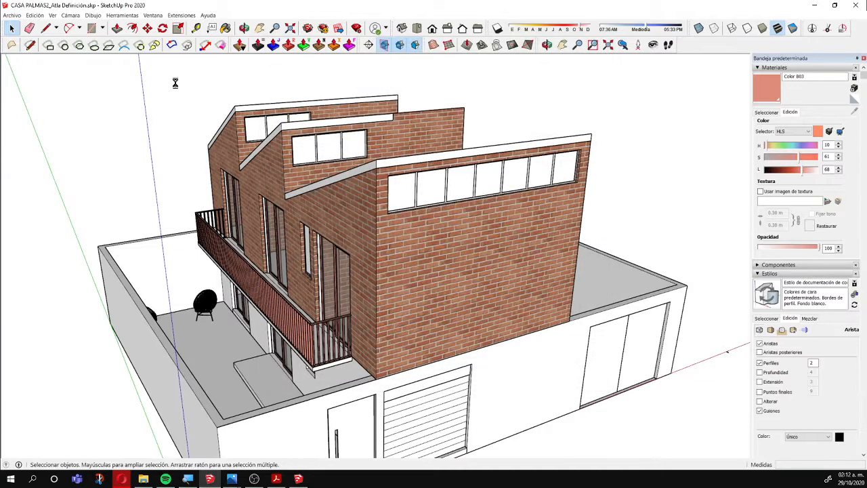
# - Open the model file Casa Palmas - Textura Real.skp
pyautogui.click(11, 15)
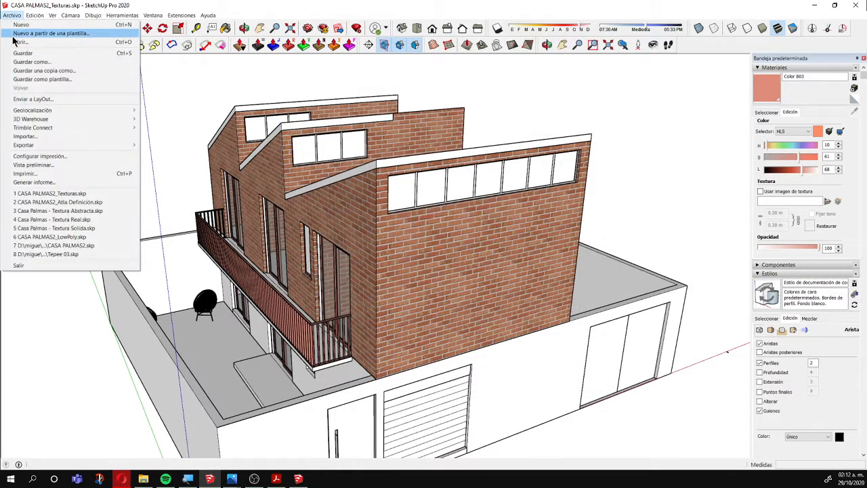
pyautogui.click(34, 42)
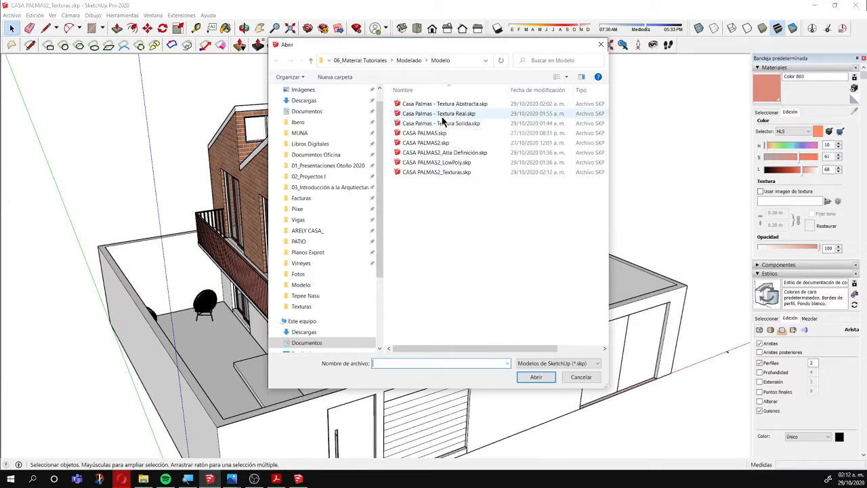
pyautogui.doubleClick(440, 123)
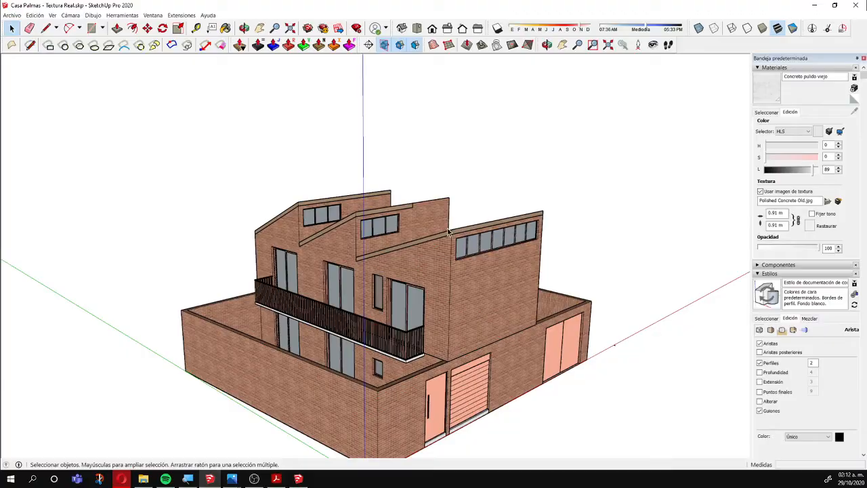
# - Examine the realistic brick, glass and metal materials around the balcony and the gravel texture of the patio
pyautogui.scroll(3, 439, 230)
pyautogui.moveTo(369, 271); pyautogui.dragTo(478, 382, button='middle')
pyautogui.scroll(10, 478, 382)
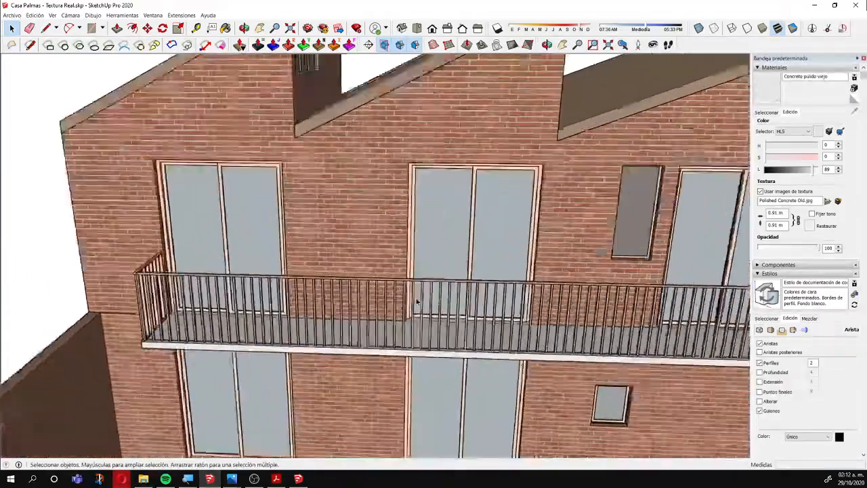
pyautogui.scroll(-2, 369, 336)
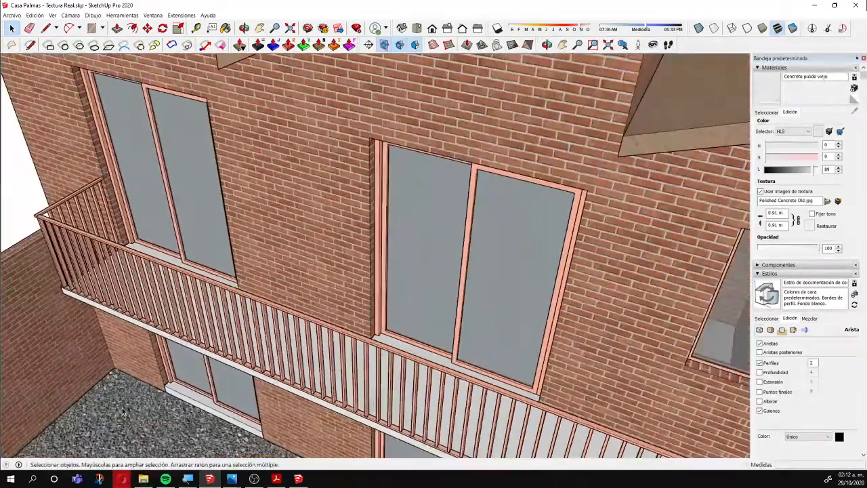
pyautogui.scroll(-3, 128, 412)
pyautogui.scroll(1, 139, 409)
pyautogui.keyDown('shift'); pyautogui.moveTo(139, 408); pyautogui.dragTo(233, 308, button='middle'); pyautogui.keyUp('shift')
pyautogui.scroll(2, 224, 361)
pyautogui.scroll(4, 268, 317)
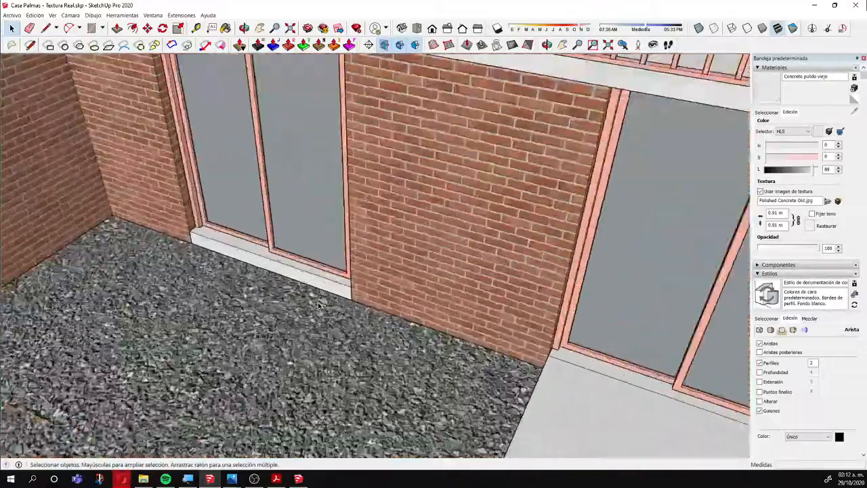
pyautogui.moveTo(271, 271); pyautogui.dragTo(108, 208, button='middle')
pyautogui.scroll(-3, 193, 276)
pyautogui.scroll(-4, 193, 277)
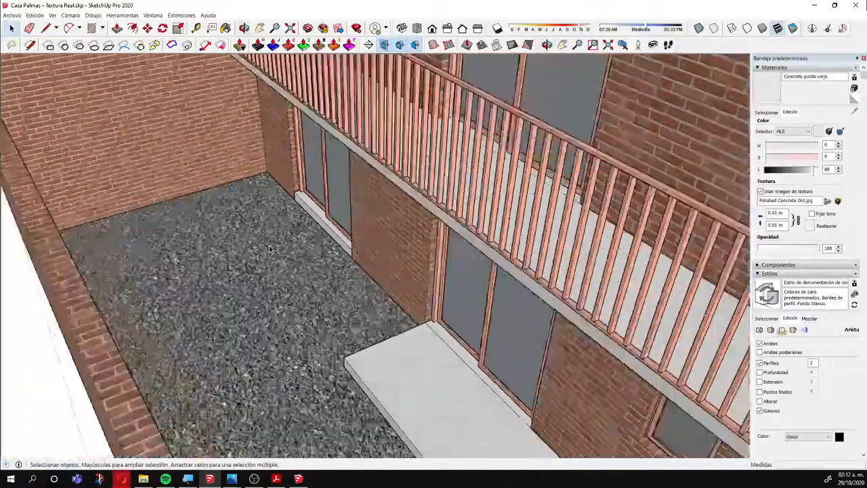
# - Compare the gravel patio with the brick courtyard reference photo and inspect the upper facade of the realistic model
pyautogui.moveTo(233, 481)
pyautogui.click(266, 447)
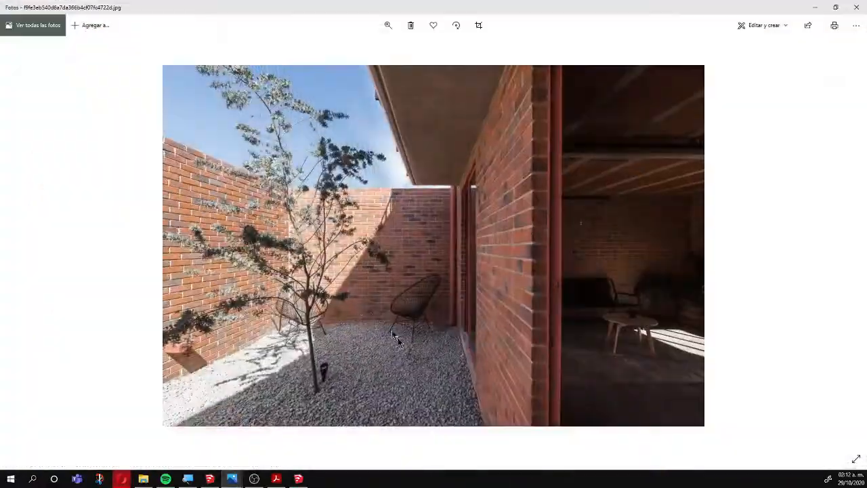
pyautogui.click(813, 7)
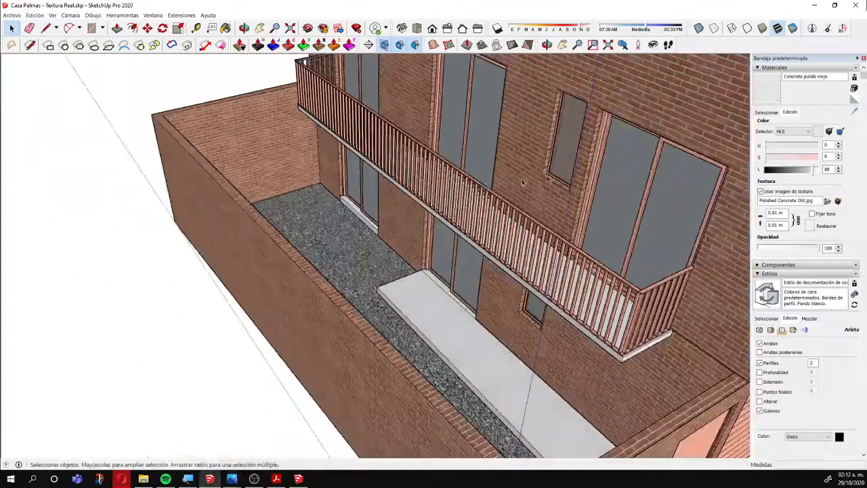
pyautogui.moveTo(522, 181); pyautogui.dragTo(393, 291, button='middle')
pyautogui.moveTo(644, 250)
pyautogui.keyDown('shift'); pyautogui.mouseDown(button='middle')
pyautogui.moveTo(209, 245)
pyautogui.moveTo(468, 251)
pyautogui.moveTo(178, 213)
pyautogui.moveTo(224, 276)
pyautogui.moveTo(309, 226)
pyautogui.moveTo(267, 312)
pyautogui.moveTo(346, 366)
pyautogui.moveTo(313, 274)
pyautogui.moveTo(366, 237)
pyautogui.moveTo(451, 219)
pyautogui.moveTo(438, 225)
pyautogui.mouseUp(button='middle'); pyautogui.keyUp('shift')
pyautogui.scroll(5, 364, 249)
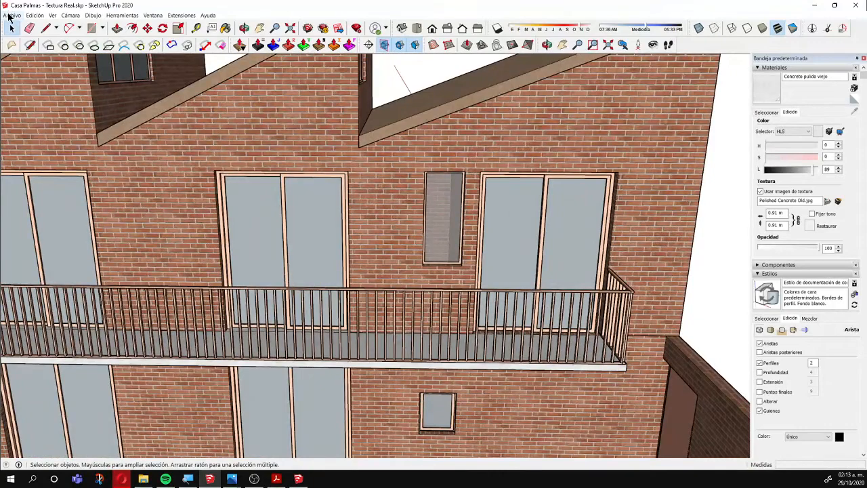
# - Switch to the Casa Palmas - Textura Abstracta model and compare it with the concrete-look axonometric on page 16 of the PDF presentation
pyautogui.moveTo(298, 479)
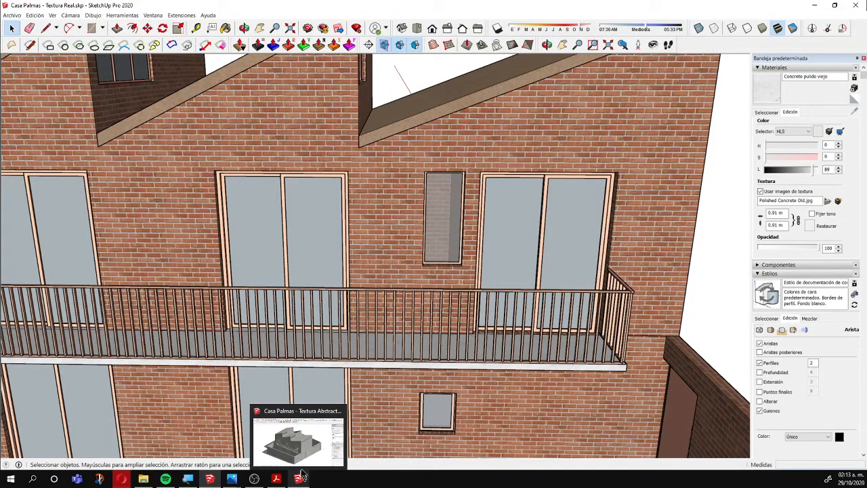
pyautogui.click(317, 446)
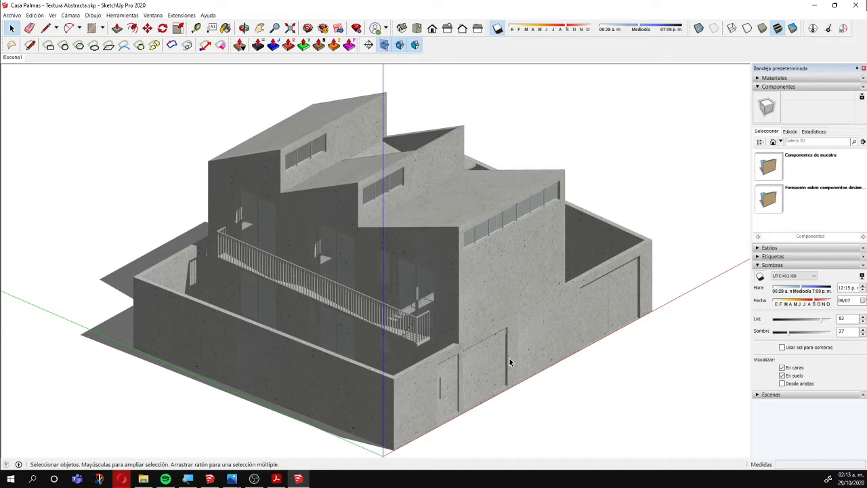
pyautogui.click(275, 479)
pyautogui.scroll(-2, 286, 294)
pyautogui.scroll(4, 286, 294)
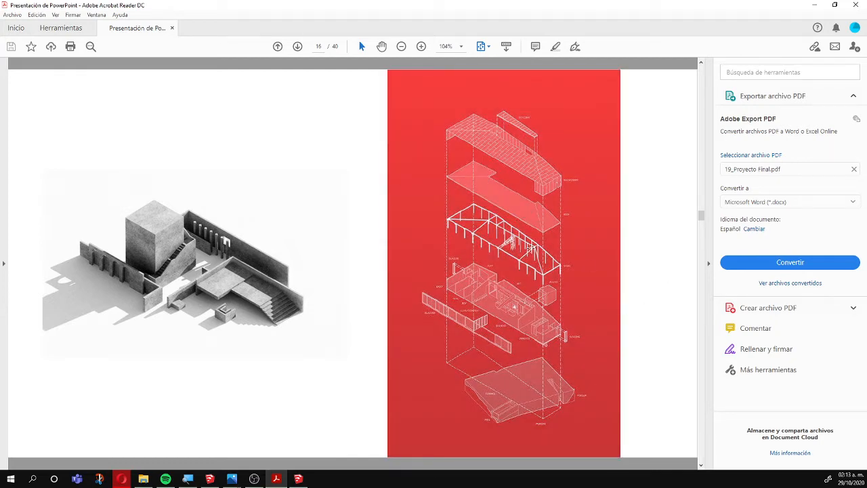
pyautogui.click(814, 6)
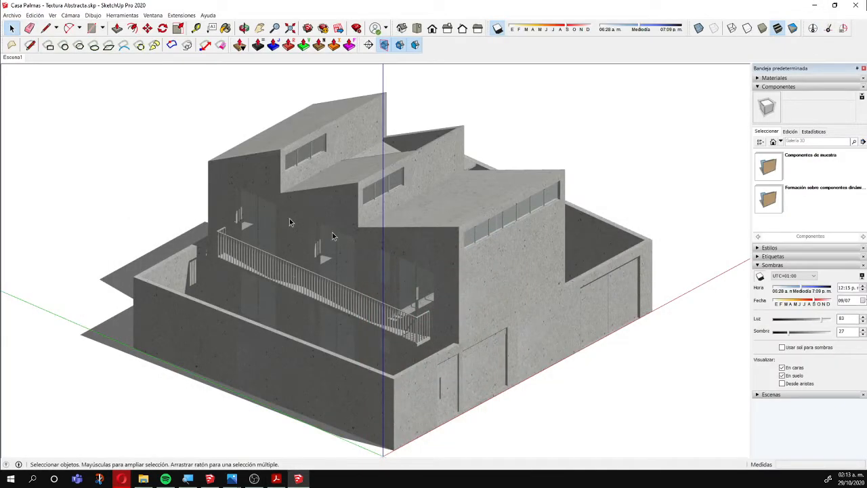
# - Open the model file Casa Palmas - Textura Solida.skp in place of the abstract concrete version
pyautogui.click(11, 15)
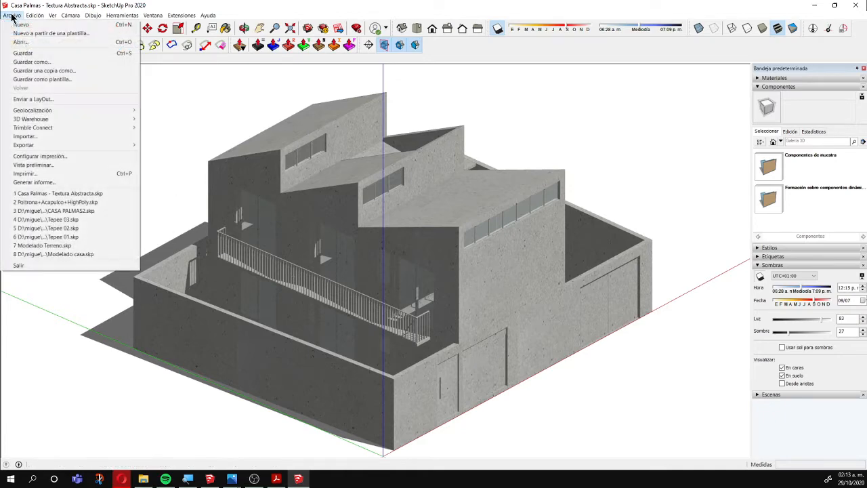
pyautogui.click(25, 42)
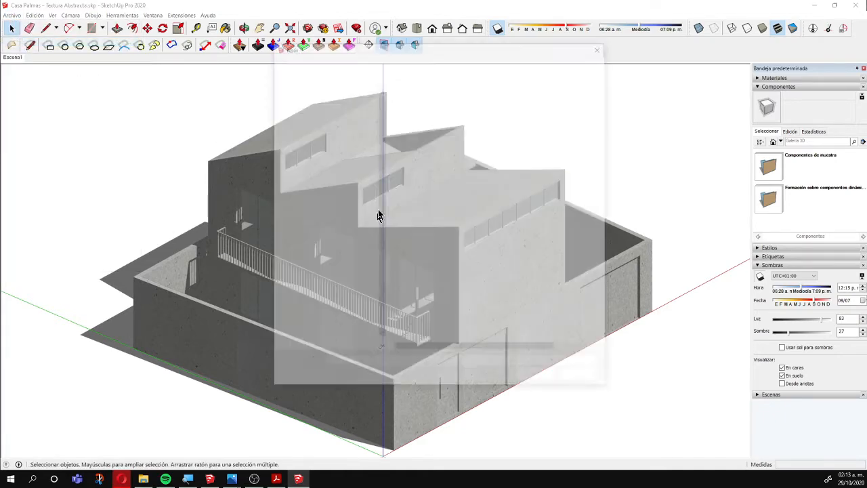
pyautogui.click(445, 125)
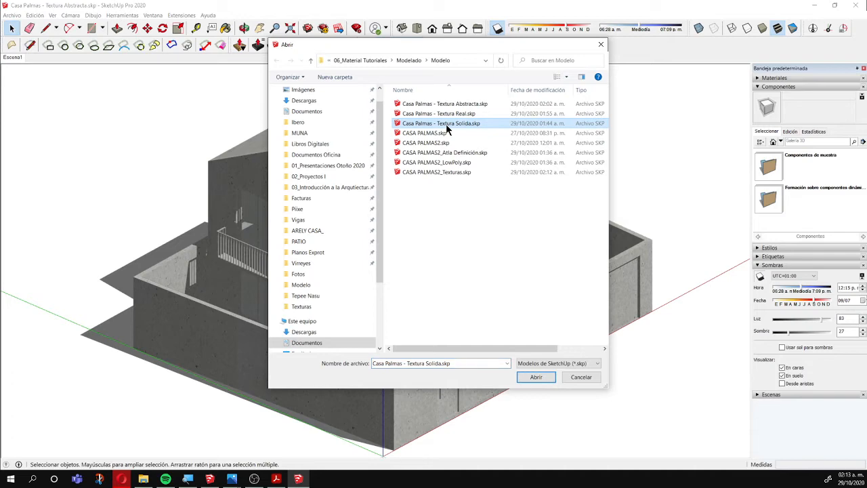
pyautogui.doubleClick(446, 124)
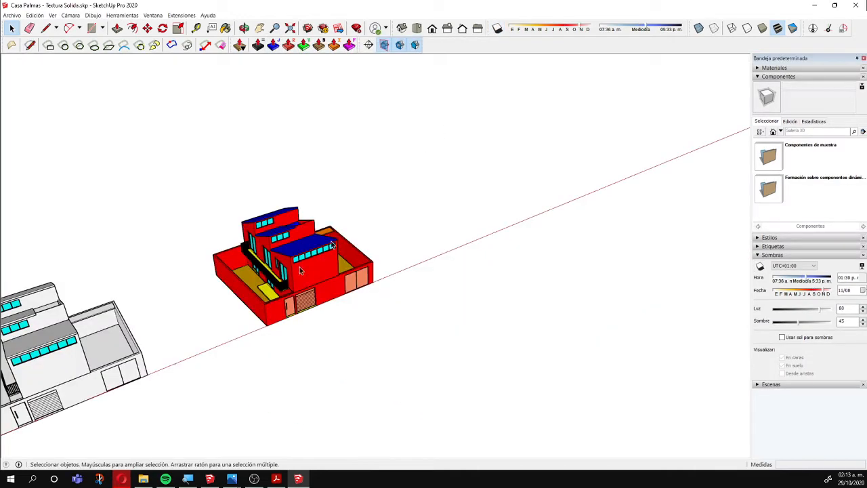
# - Examine the solid colours on the red house's walls, window frames, glass, balcony slab and railing, and select the house
pyautogui.scroll(3, 299, 266)
pyautogui.moveTo(284, 271)
pyautogui.mouseDown(button='middle')
pyautogui.moveTo(210, 290)
pyautogui.moveTo(290, 259)
pyautogui.mouseUp(button='middle')
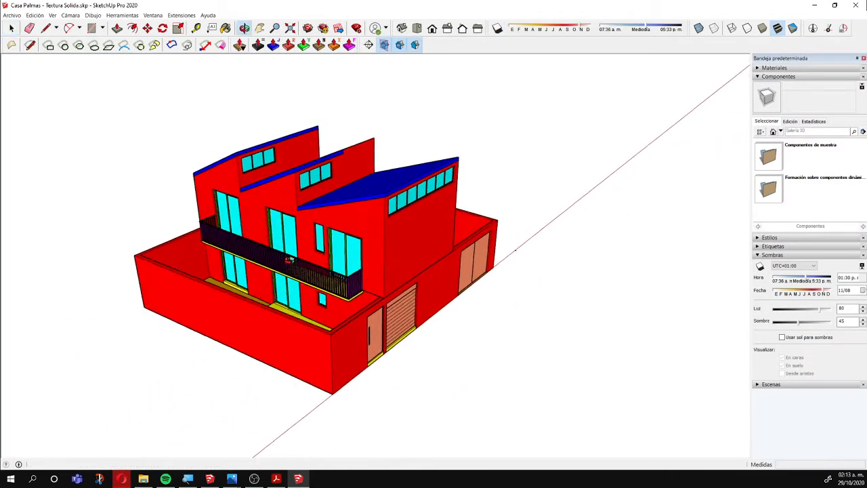
pyautogui.scroll(3, 289, 260)
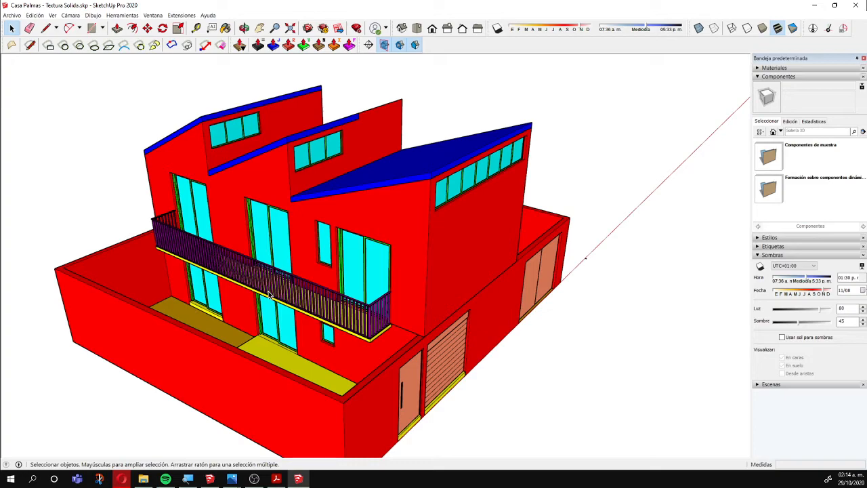
pyautogui.scroll(6, 268, 293)
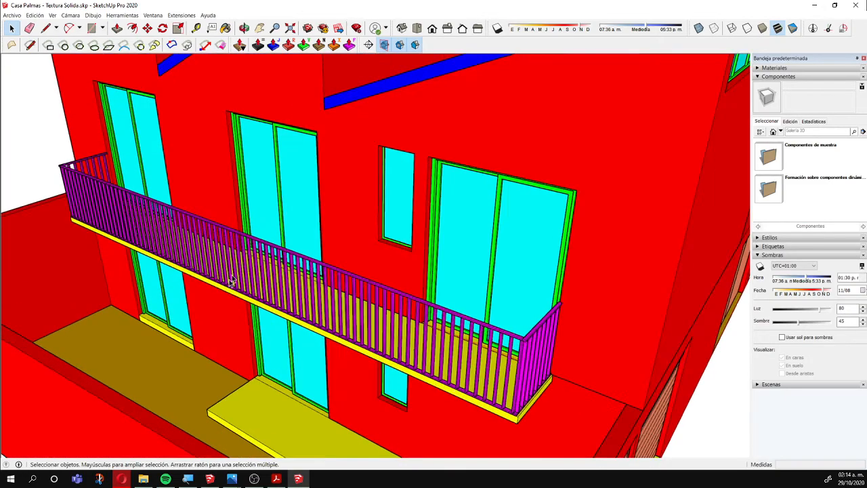
pyautogui.moveTo(194, 325); pyautogui.dragTo(292, 323, button='middle')
pyautogui.scroll(1, 295, 322)
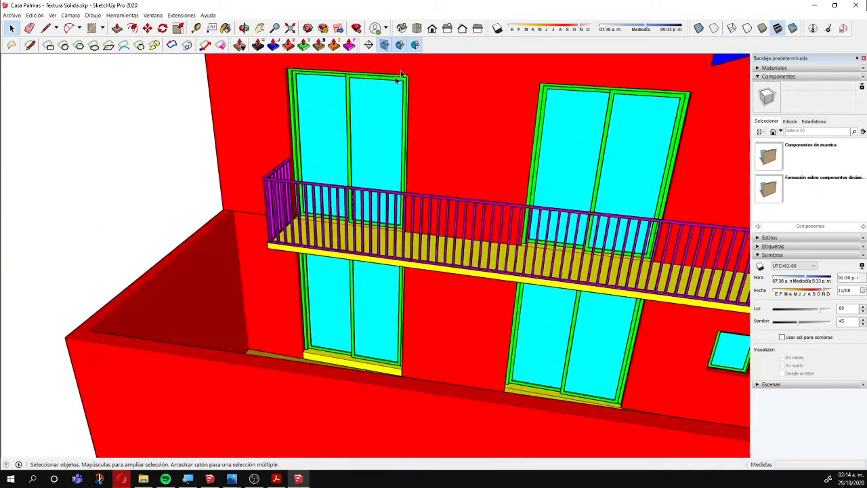
pyautogui.scroll(4, 377, 79)
pyautogui.click(369, 115)
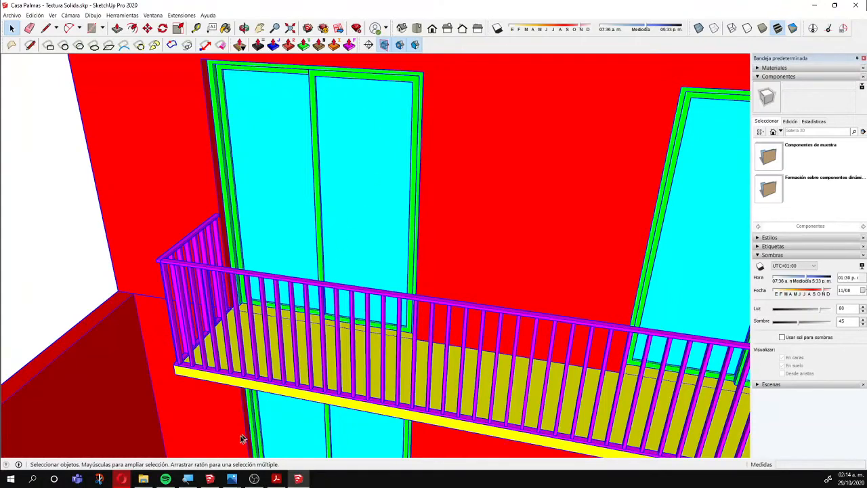